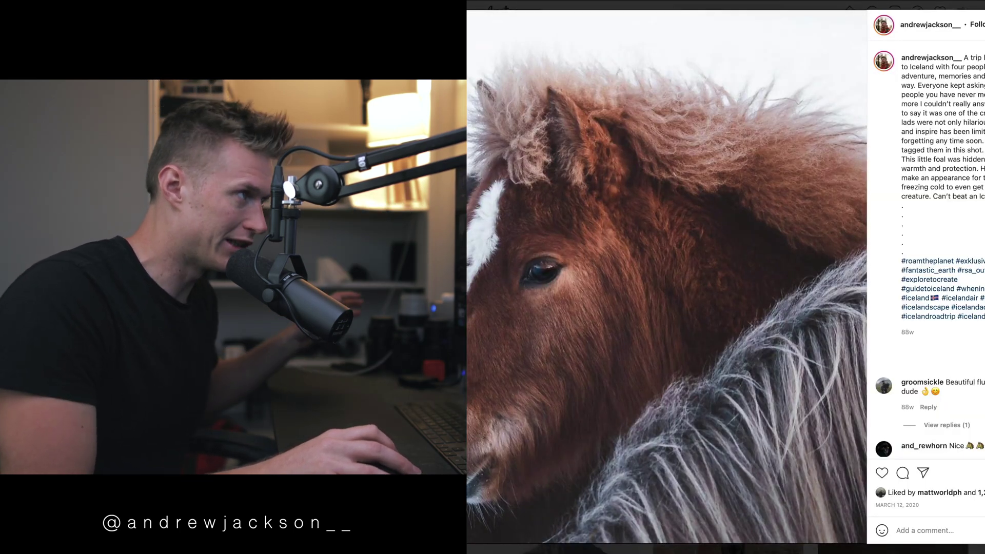
Close the horse photo post and scroll up through the profile grid.
key(Escape)
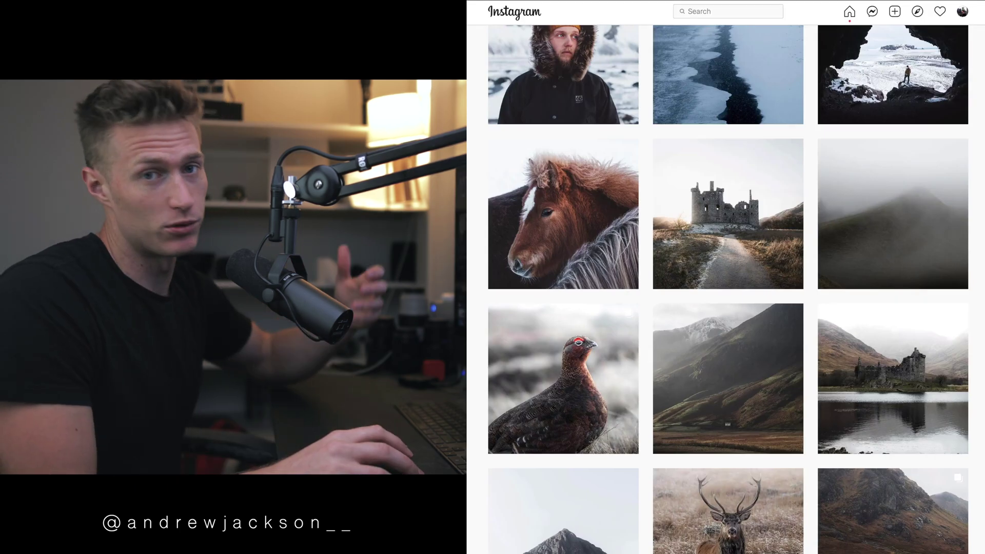
scroll(912, 331, up, 20)
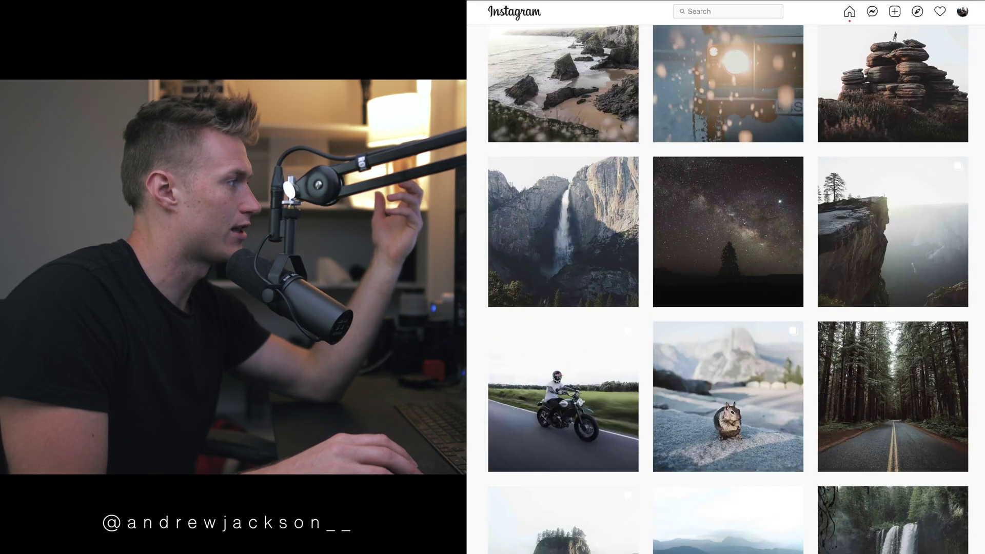
scroll(912, 330, up, 15)
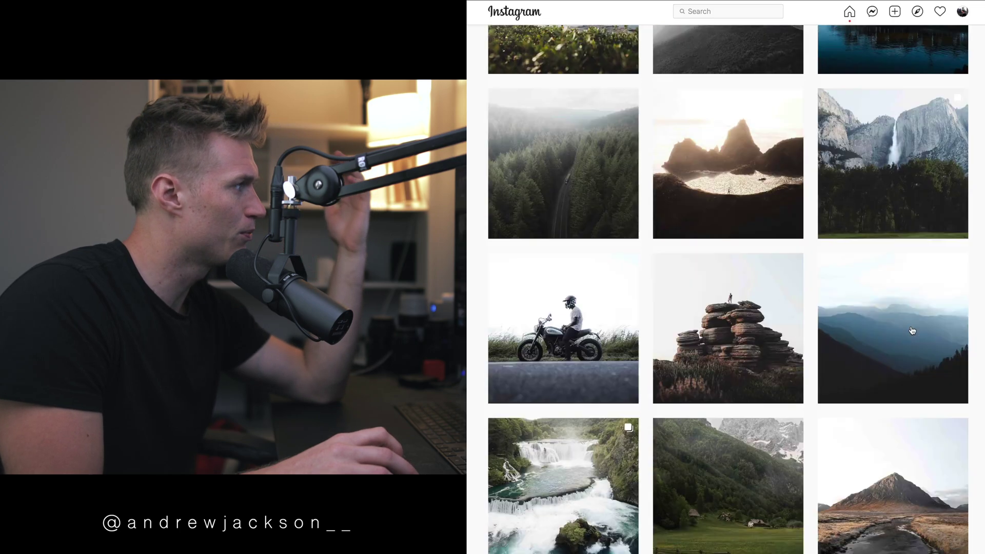
View the Yosemite waterfall post, then keep browsing the landscape photo grid.
click(904, 98)
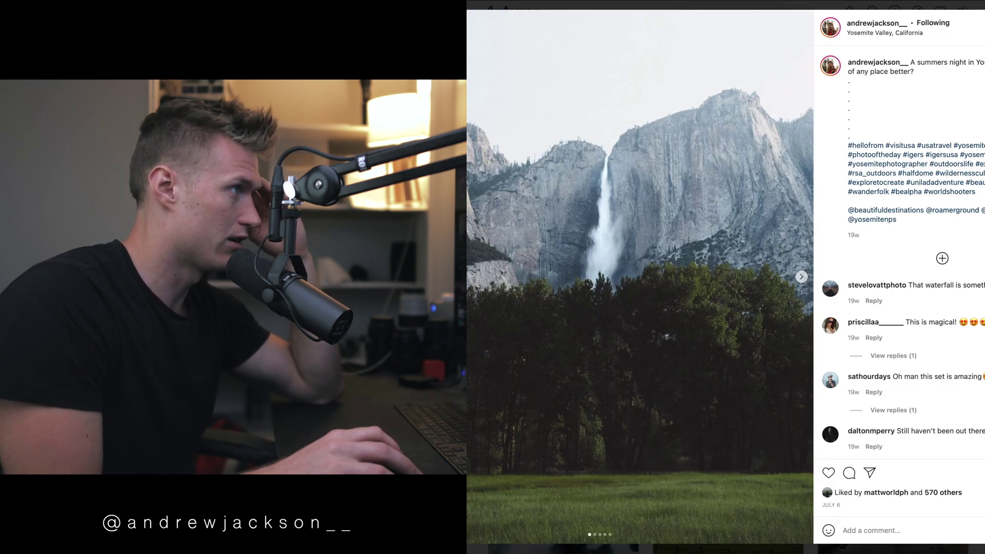
key(Escape)
scroll(843, 339, up, 15)
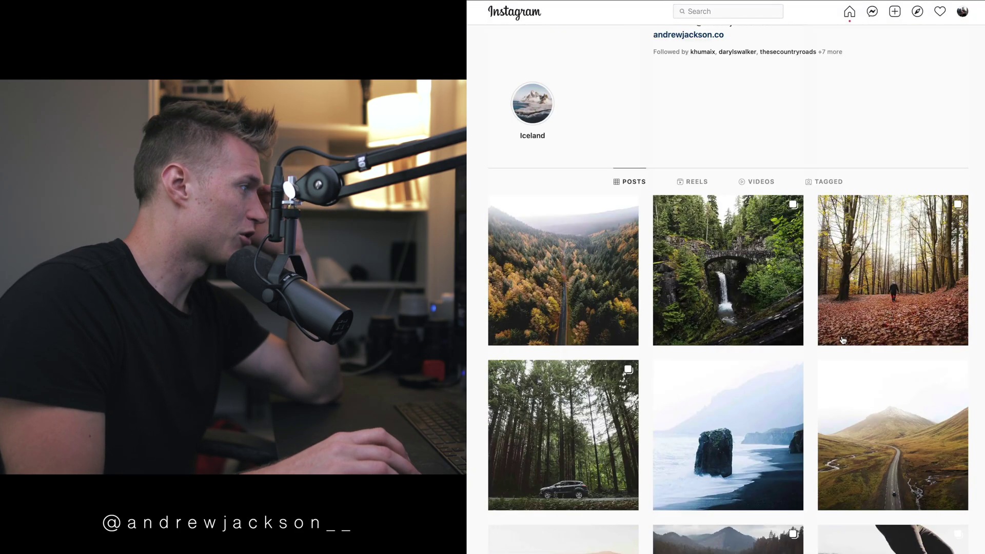
scroll(843, 340, down, 6)
scroll(751, 71, up, 2)
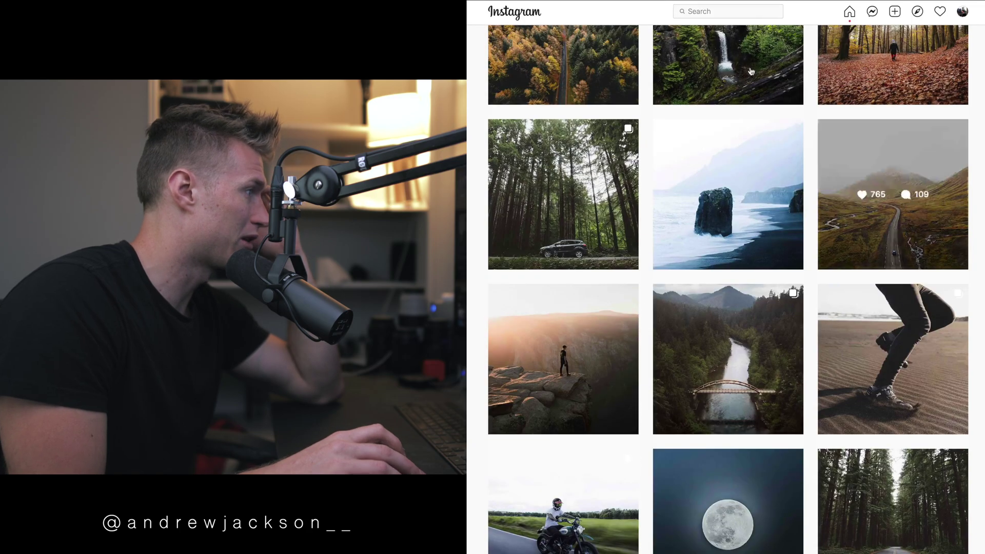
scroll(904, 266, up, 7)
scroll(883, 292, down, 14)
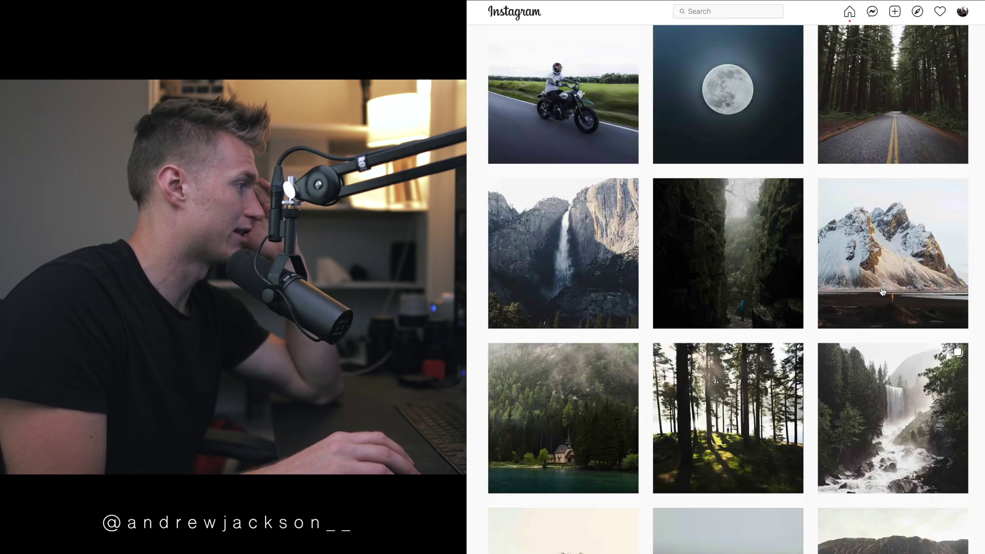
scroll(880, 308, up, 4)
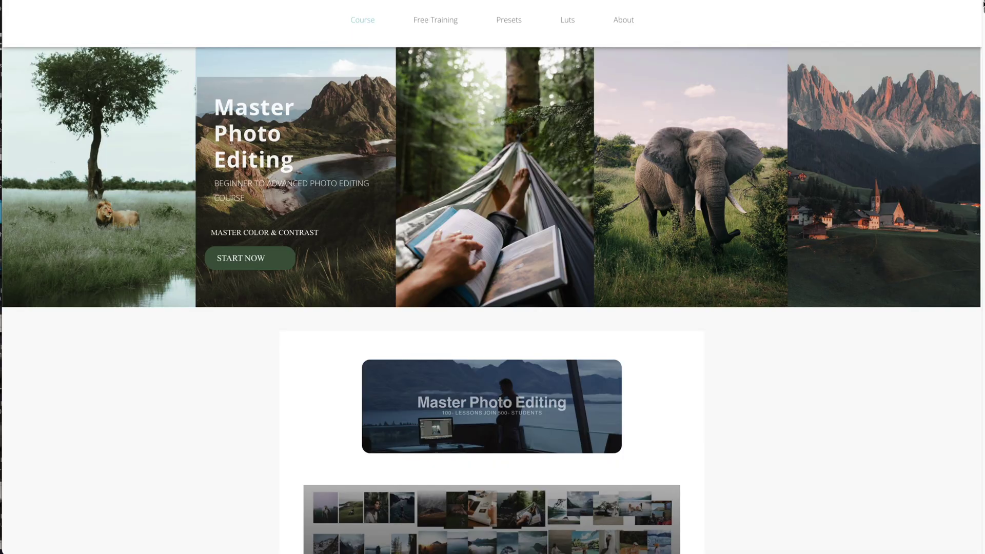
scroll(492, 300, down, 8)
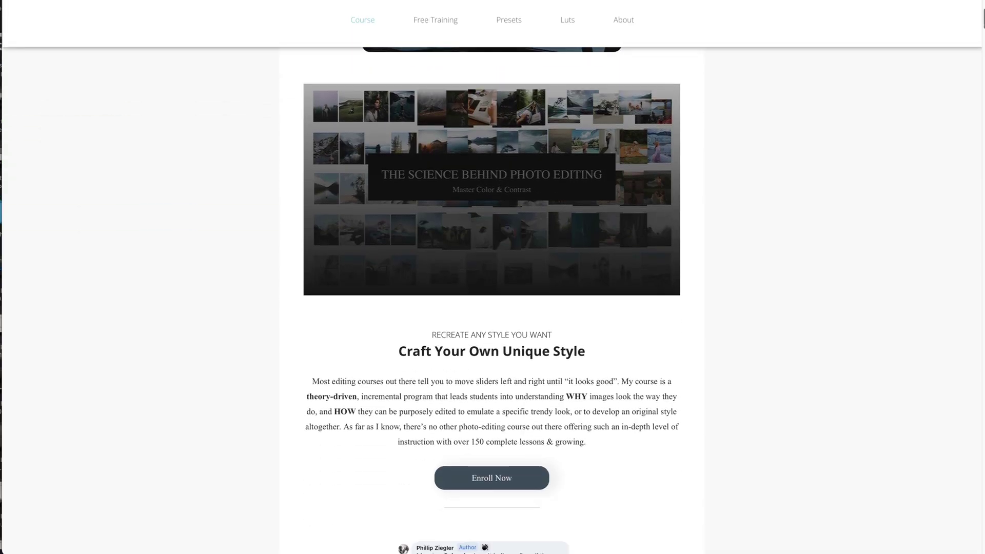
scroll(492, 300, down, 16)
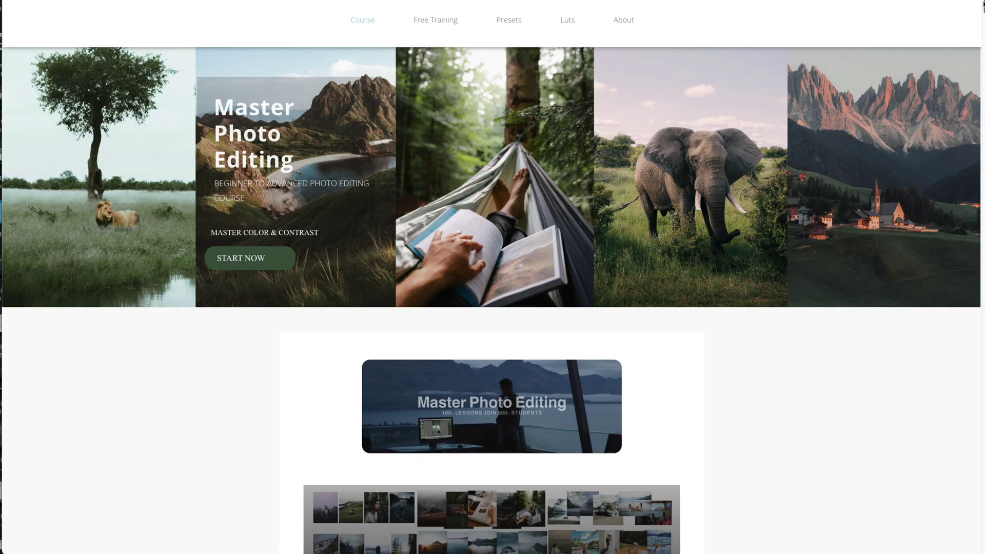
Scroll down through the rest of the moody landscape photo grid.
scroll(492, 308, down, 10)
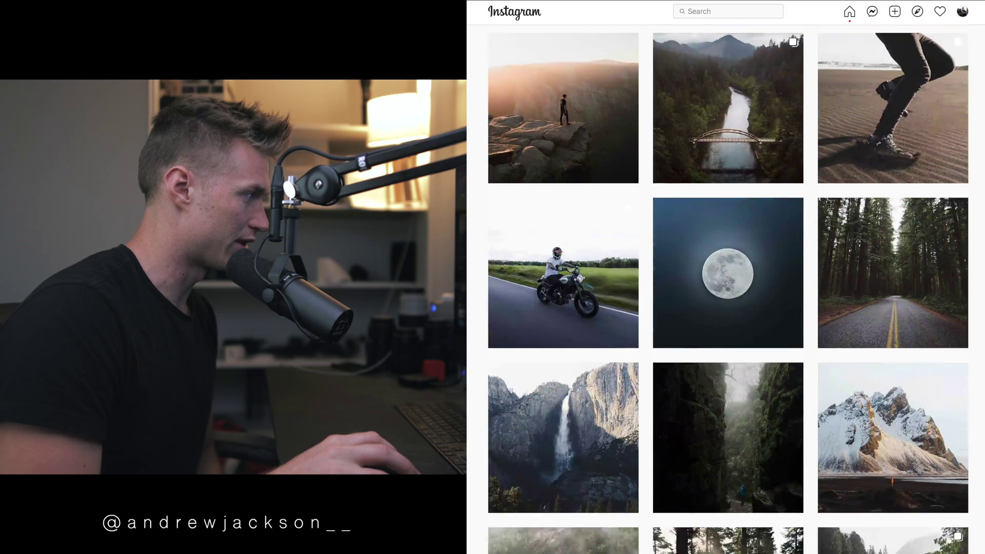
scroll(728, 287, down, 5)
scroll(728, 287, down, 1)
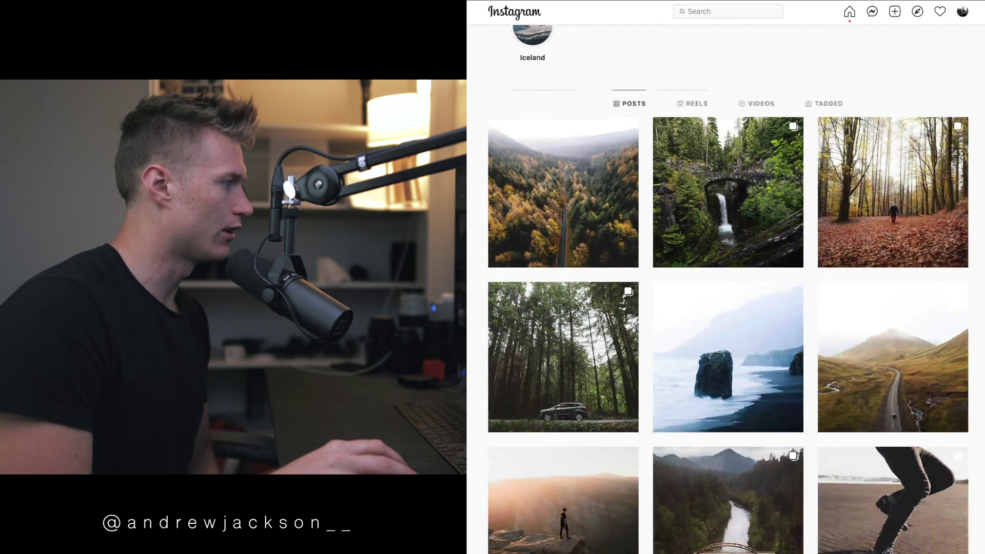
scroll(728, 287, down, 20)
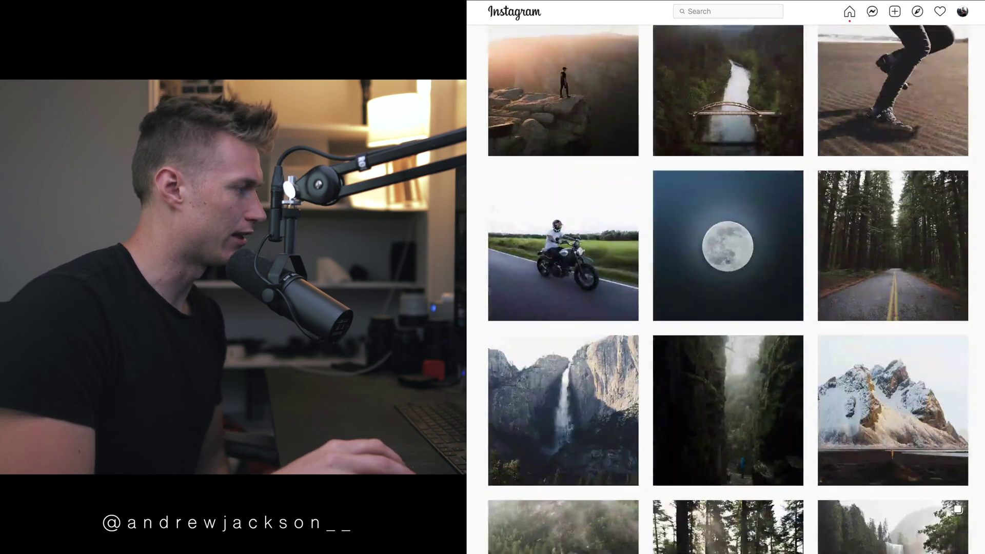
scroll(728, 288, down, 4)
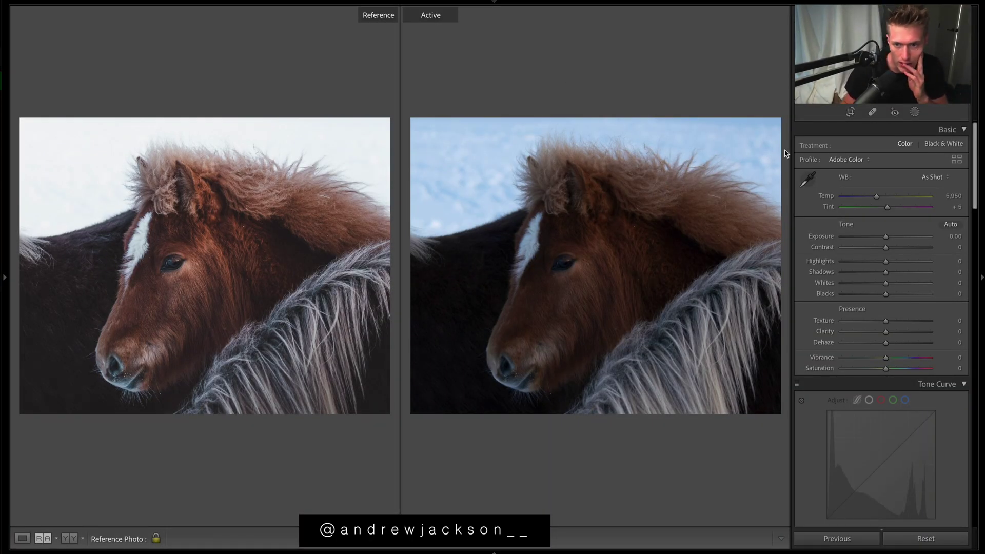
Reset and restore the edits, then set Shadows to +78 and Highlights to −32.
click(926, 543)
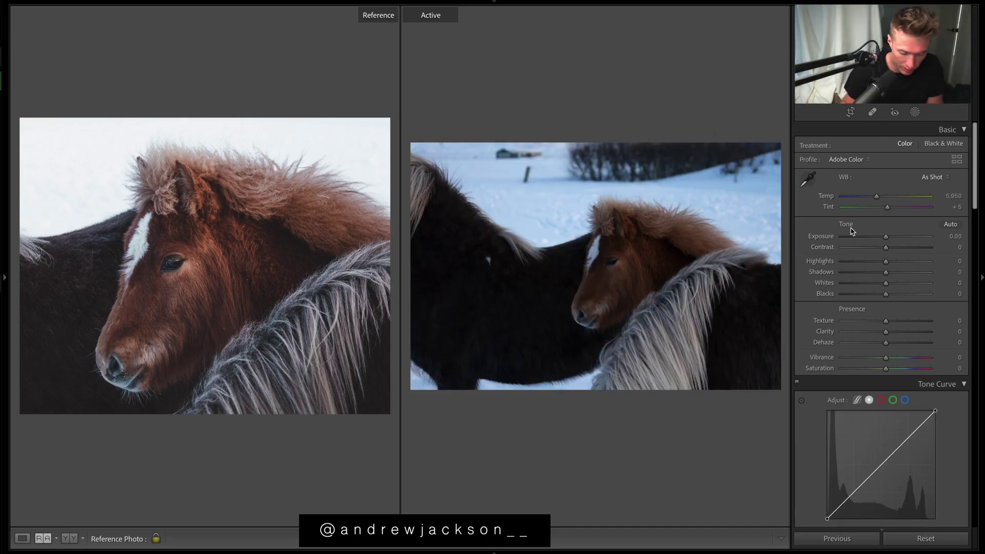
key(ctrl+z)
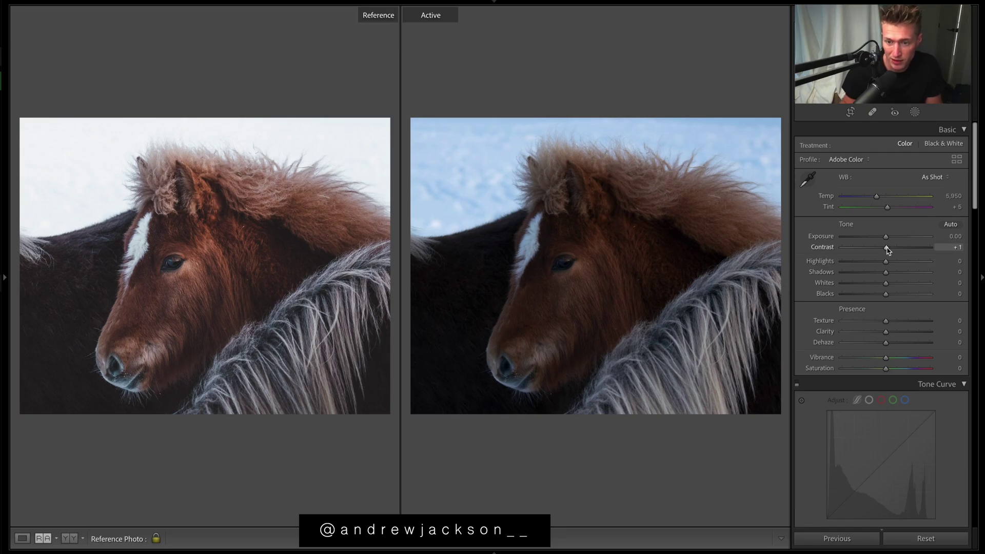
drag(886, 272, 912, 273)
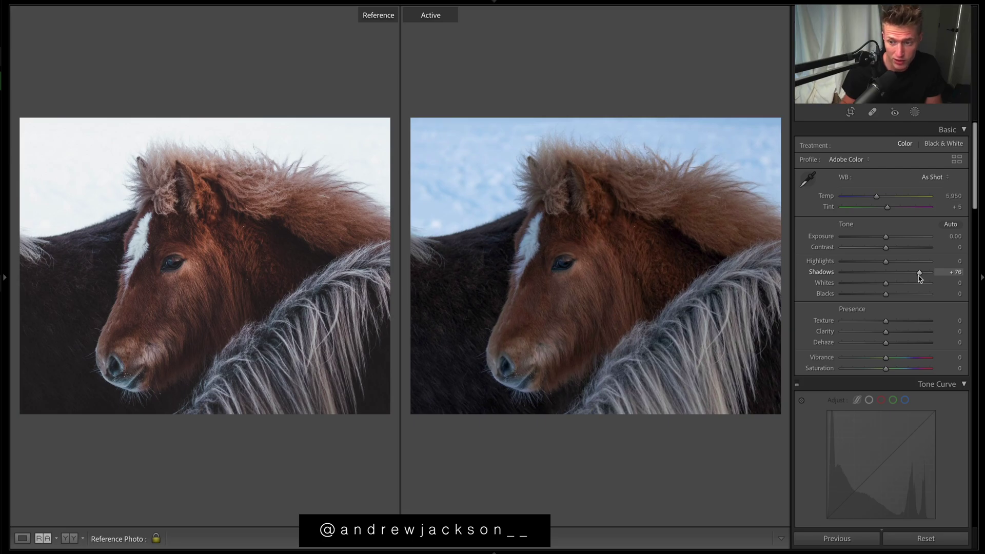
drag(886, 262, 872, 262)
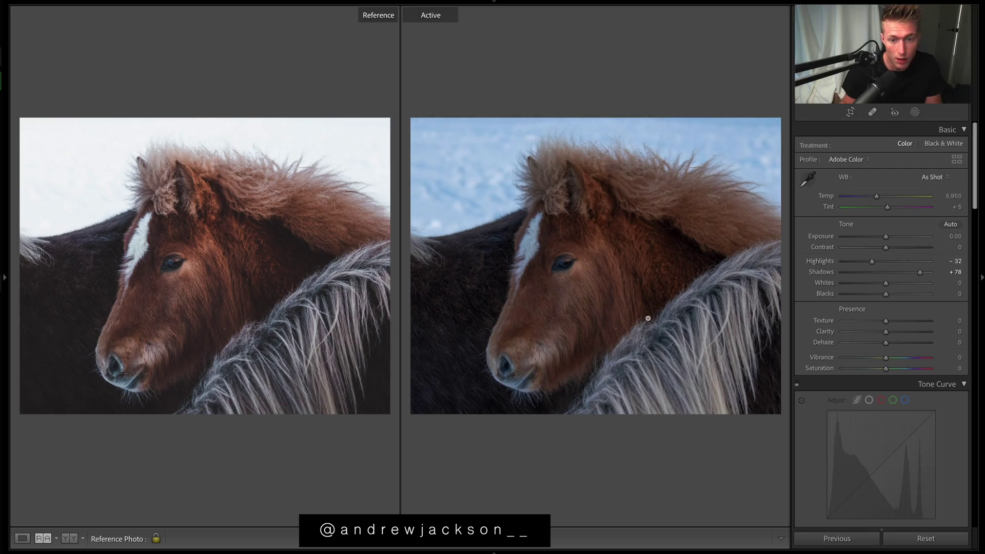
Set Dehaze to −10 and Contrast to +36 in the Basic panel.
scroll(939, 359, down, 3)
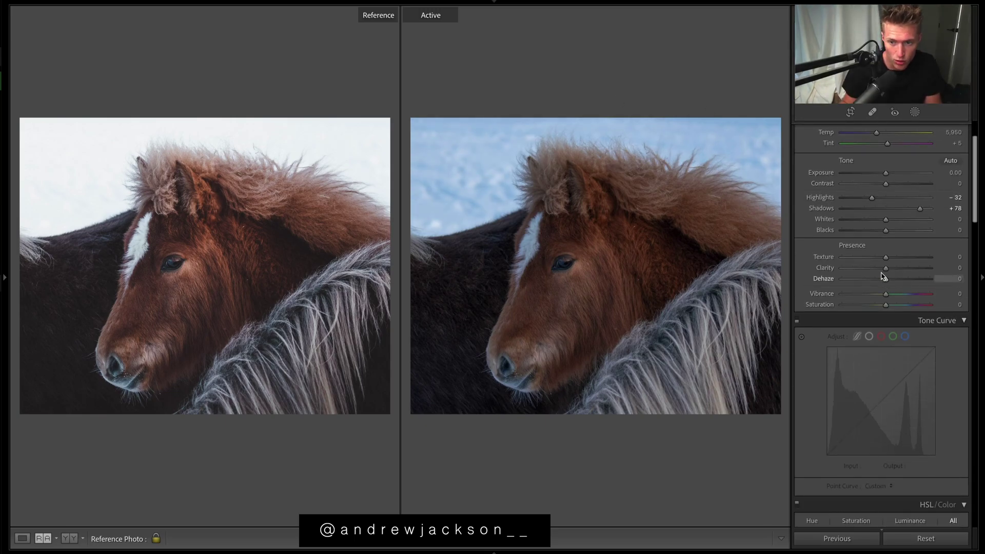
drag(886, 278, 877, 280)
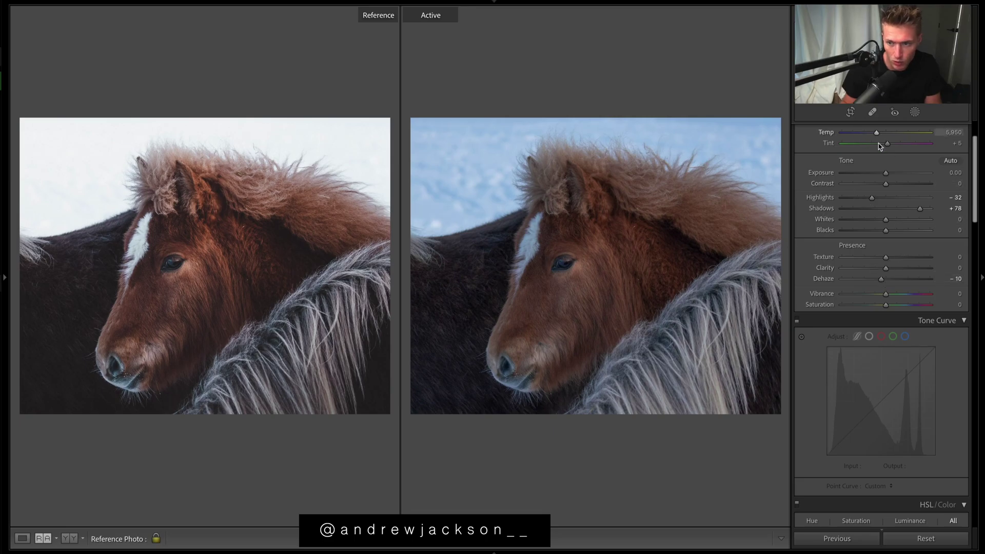
click(901, 184)
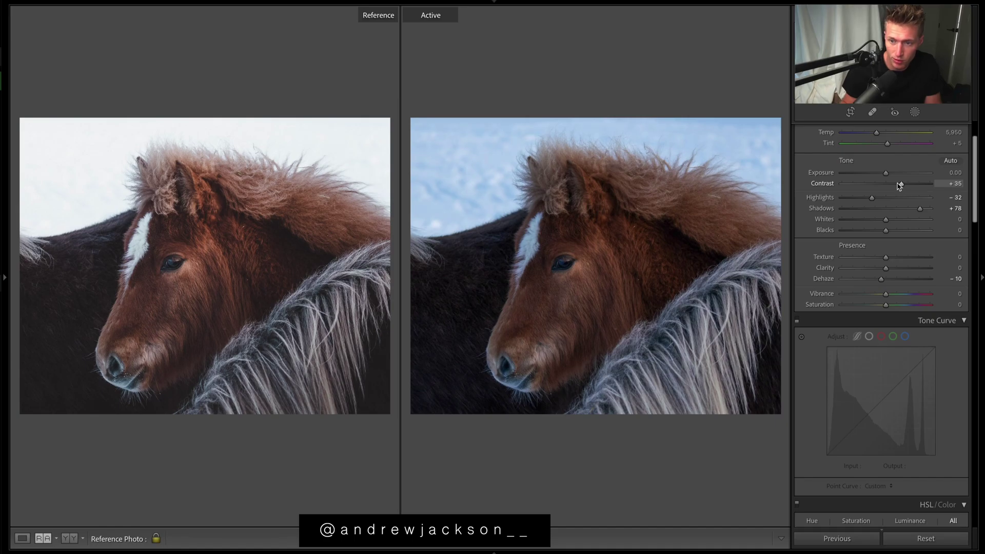
drag(901, 186, 902, 184)
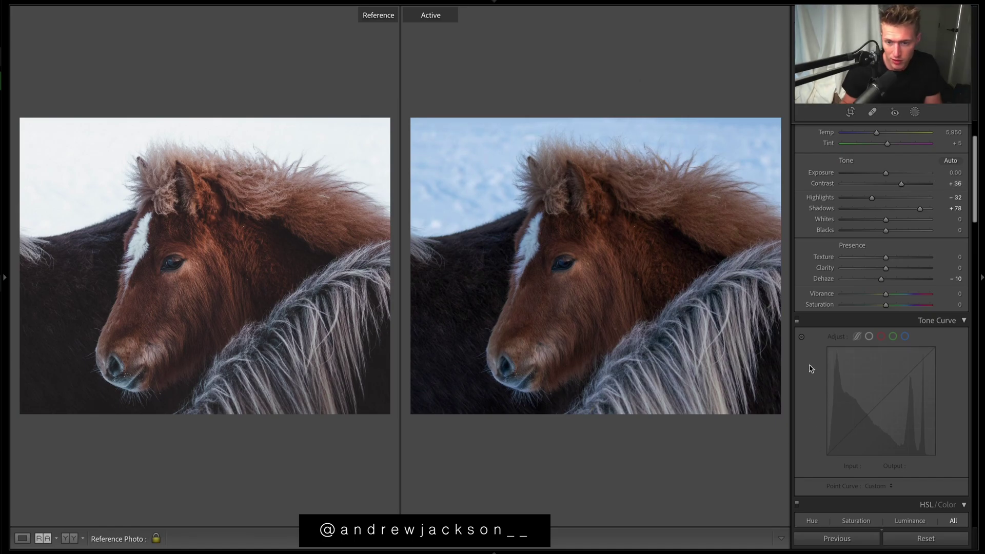
Enable the tone curve and try moving its end points, keeping the lifted blacks.
click(797, 322)
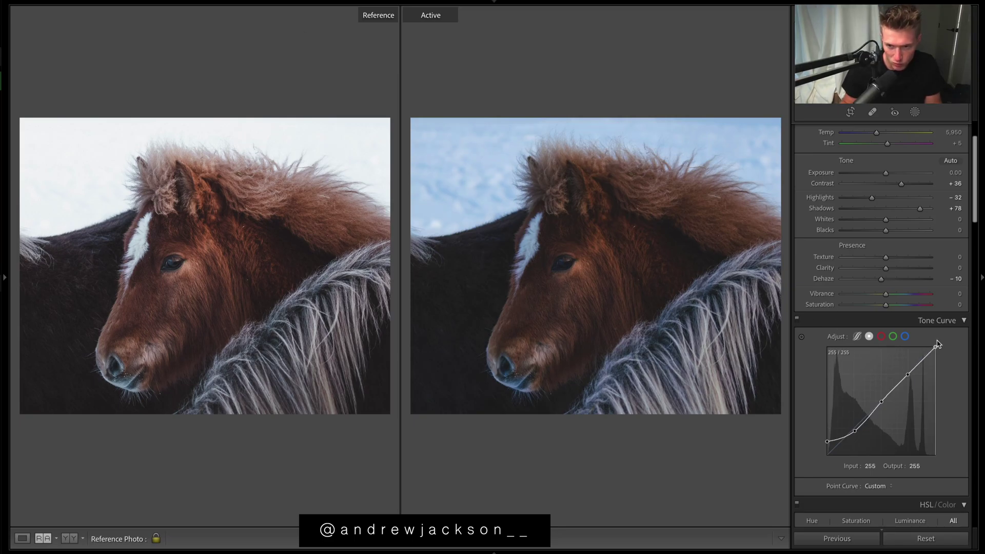
key(ctrl+z)
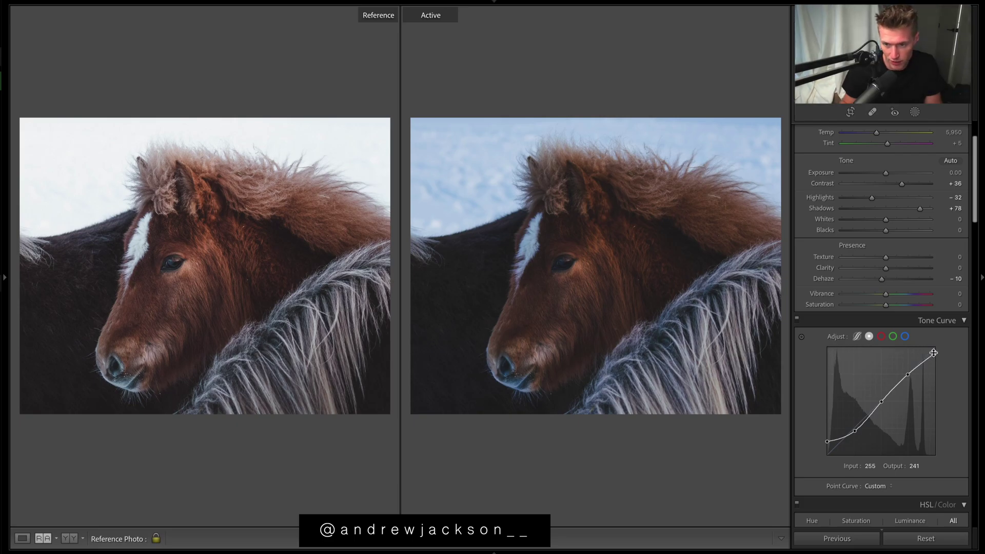
drag(934, 353, 941, 390)
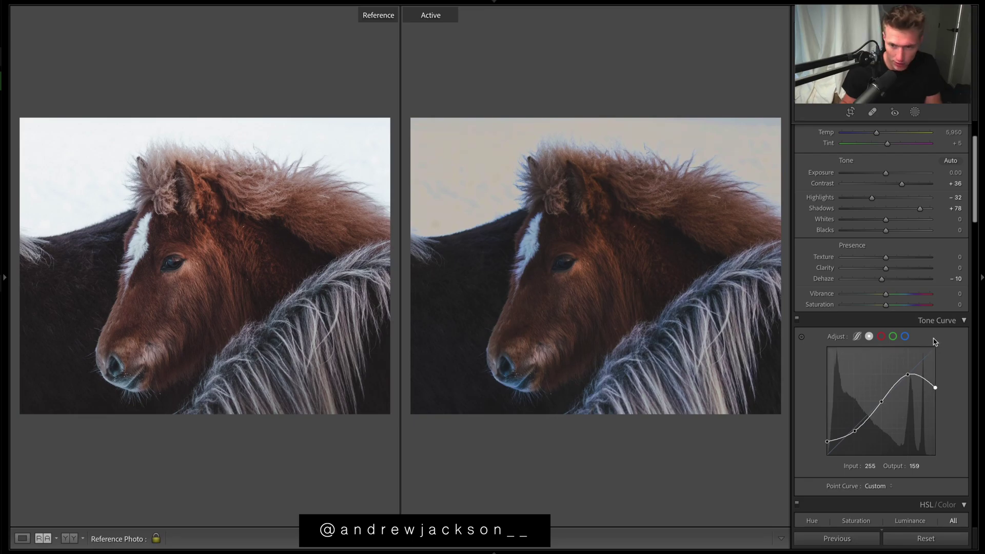
key(ctrl+z)
drag(827, 440, 813, 461)
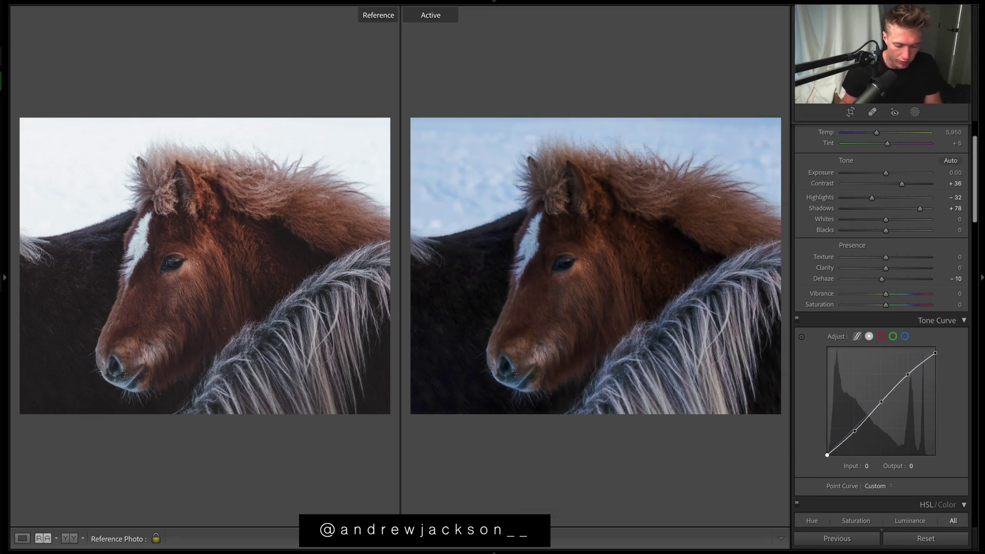
key(ctrl+z)
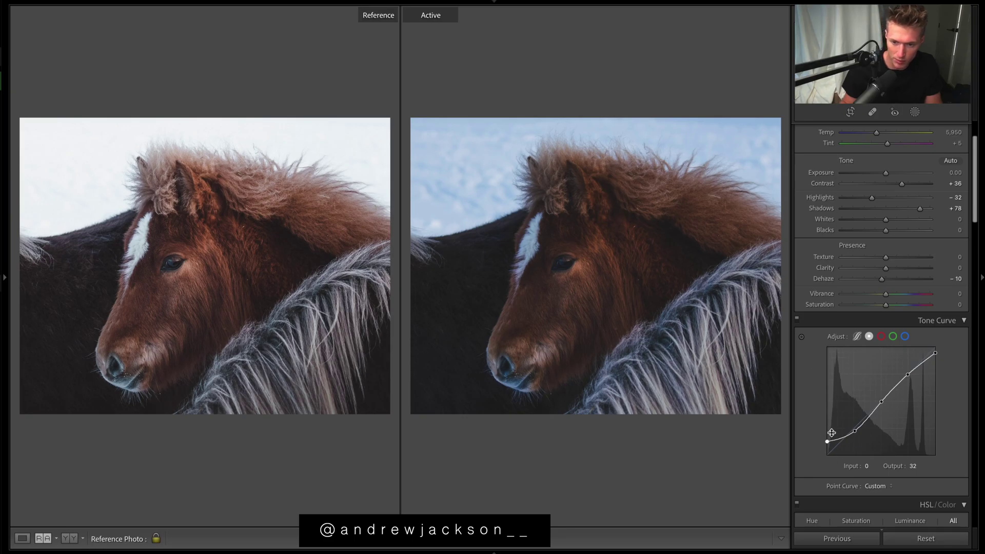
Compare the red, blue, parametric and RGB point tone curve views.
click(880, 336)
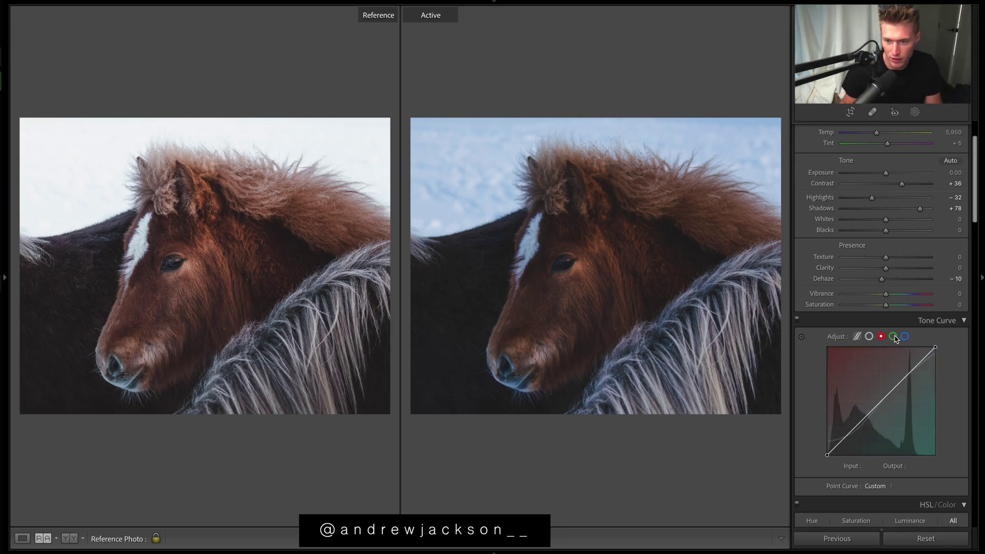
click(905, 336)
click(858, 336)
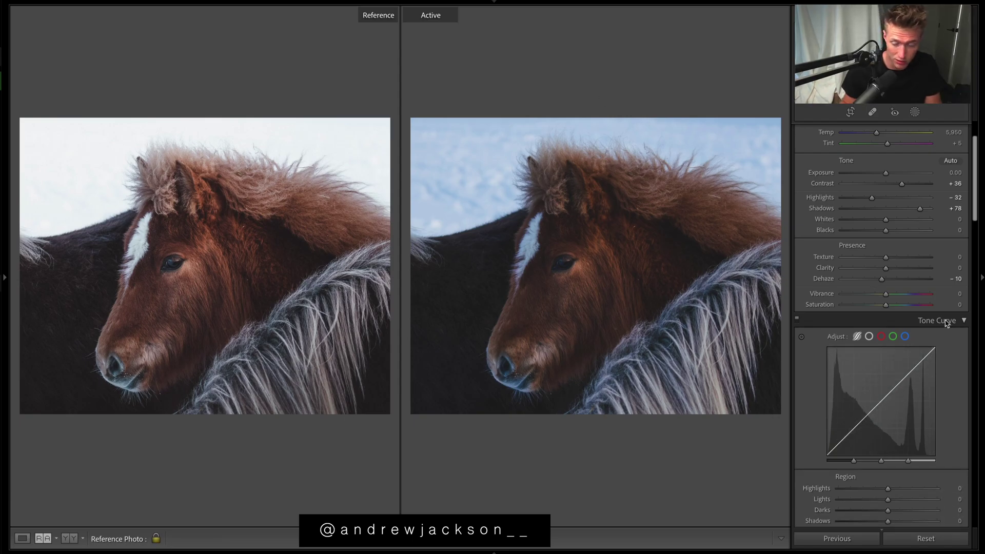
click(881, 336)
click(869, 336)
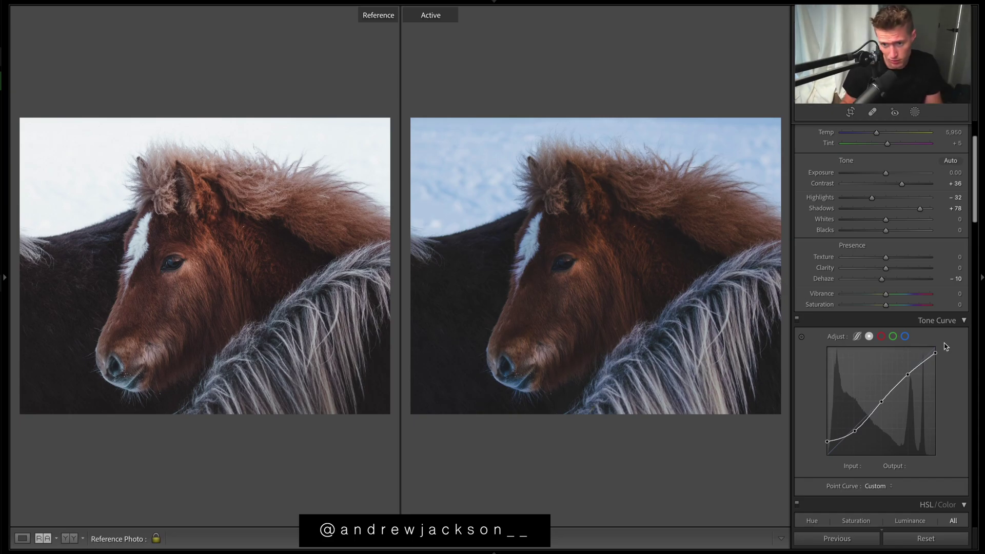
click(882, 337)
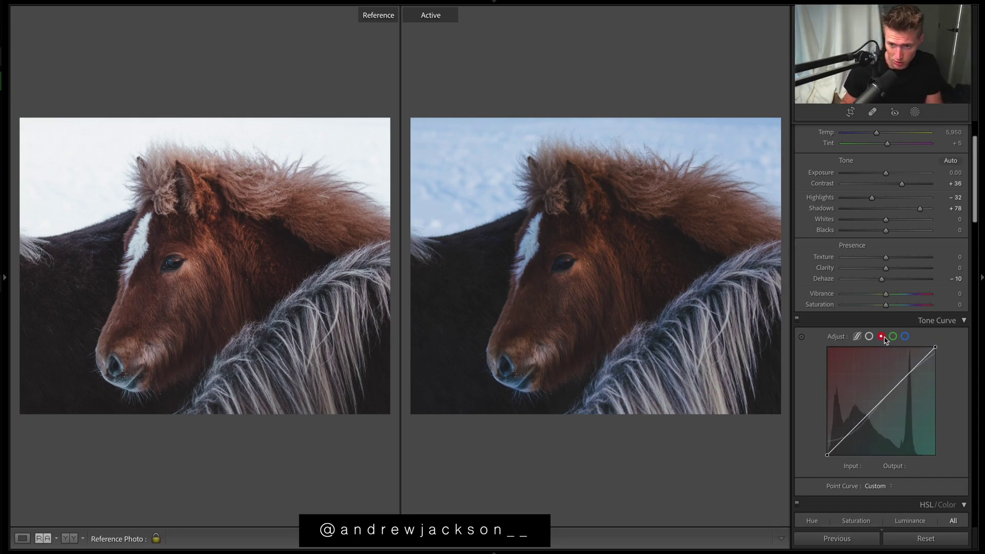
click(857, 336)
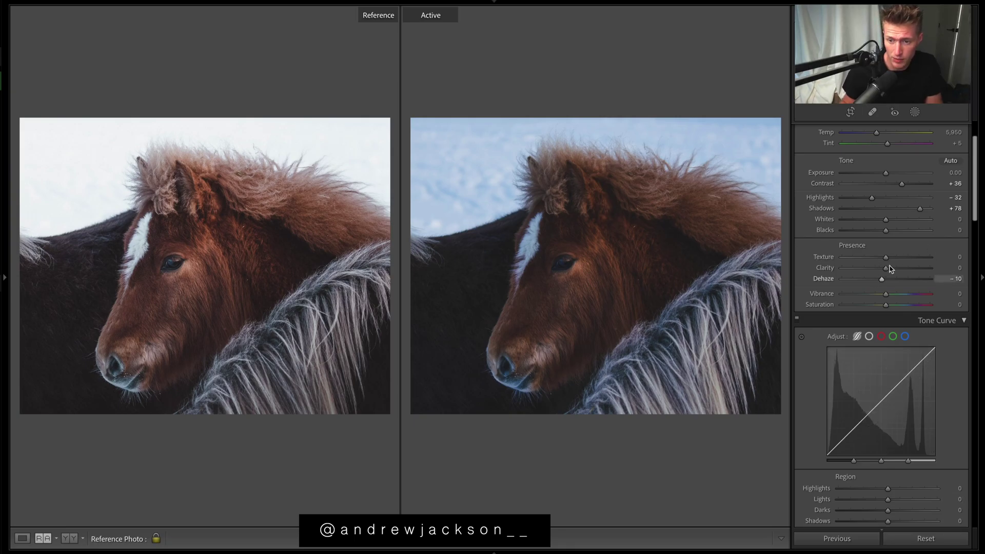
click(869, 337)
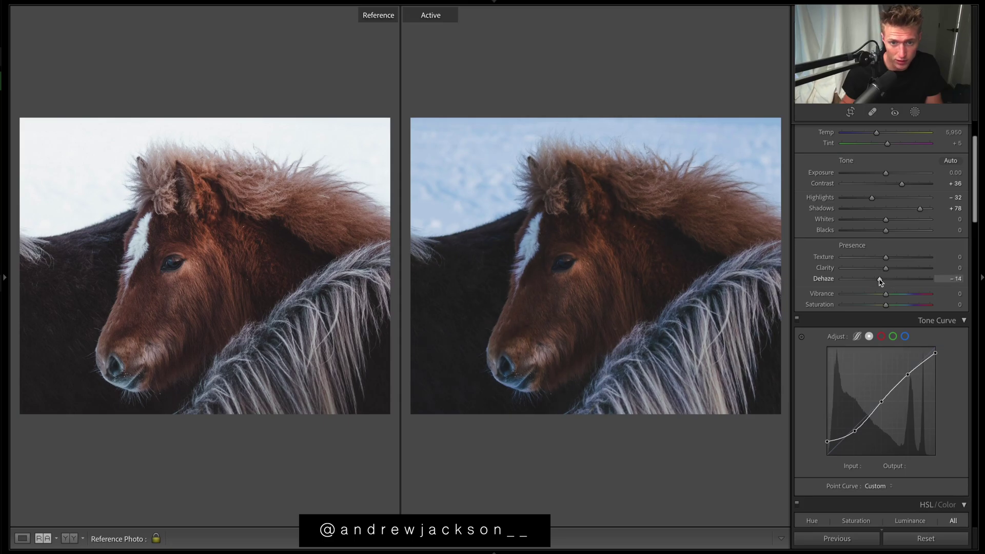
Set Dehaze to −9 and Highlights to −35, then reset and undo to compare.
mouse_move(880, 281)
mouse_down()
mouse_move(836, 278)
mouse_move(903, 281)
mouse_move(877, 289)
mouse_up()
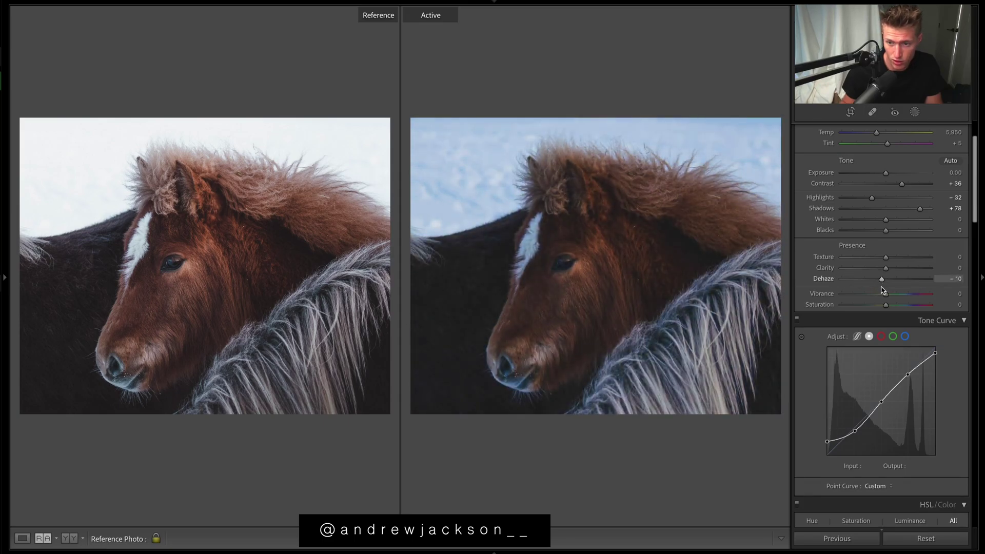
drag(882, 290, 884, 289)
drag(872, 199, 871, 199)
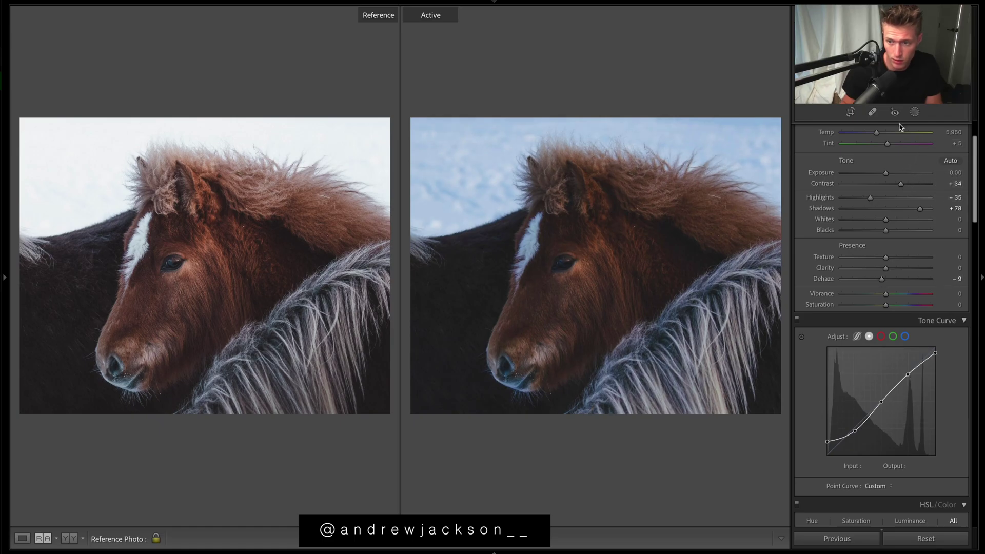
scroll(894, 128, up, 2)
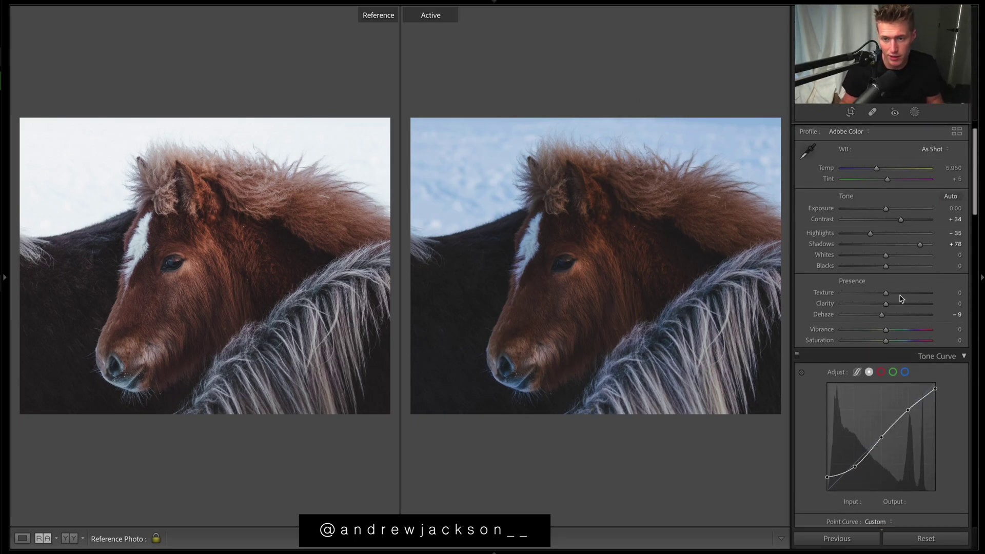
click(925, 538)
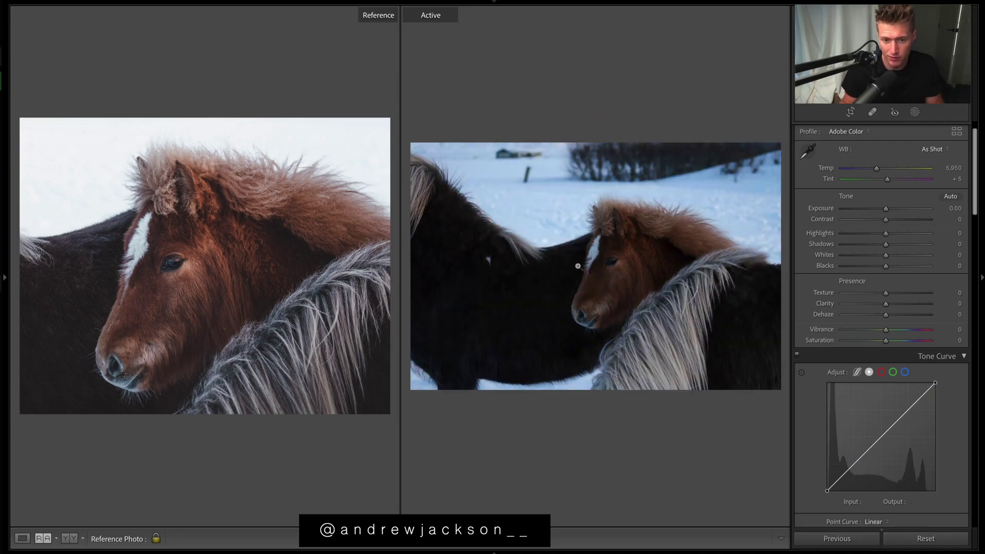
key(ctrl+z)
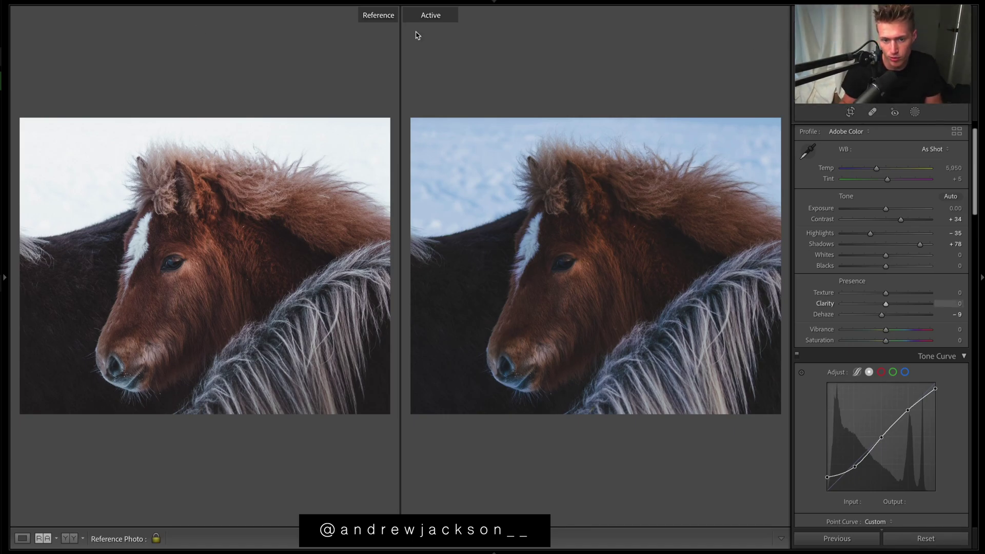
Draw a linear gradient mask down from the top of the sky.
click(916, 113)
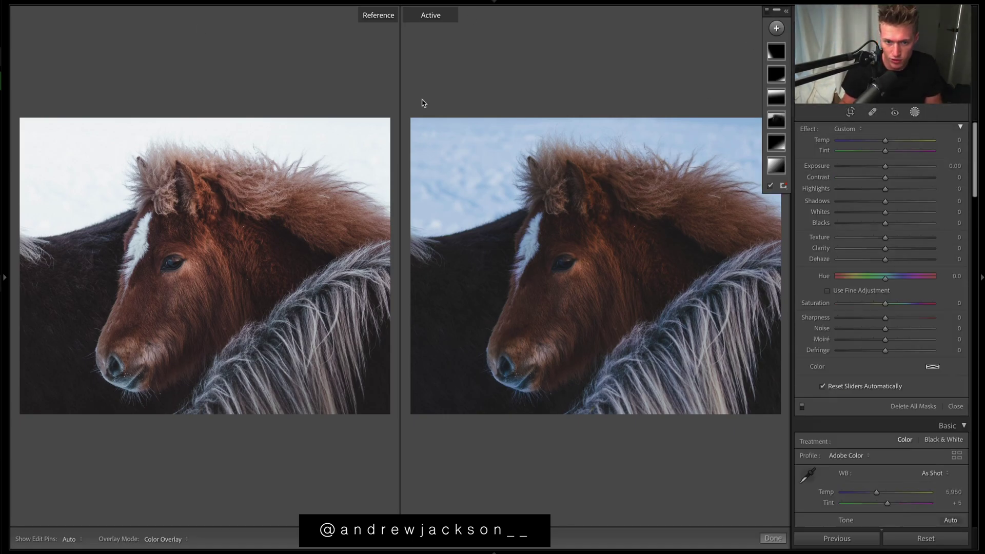
mouse_move(466, 255)
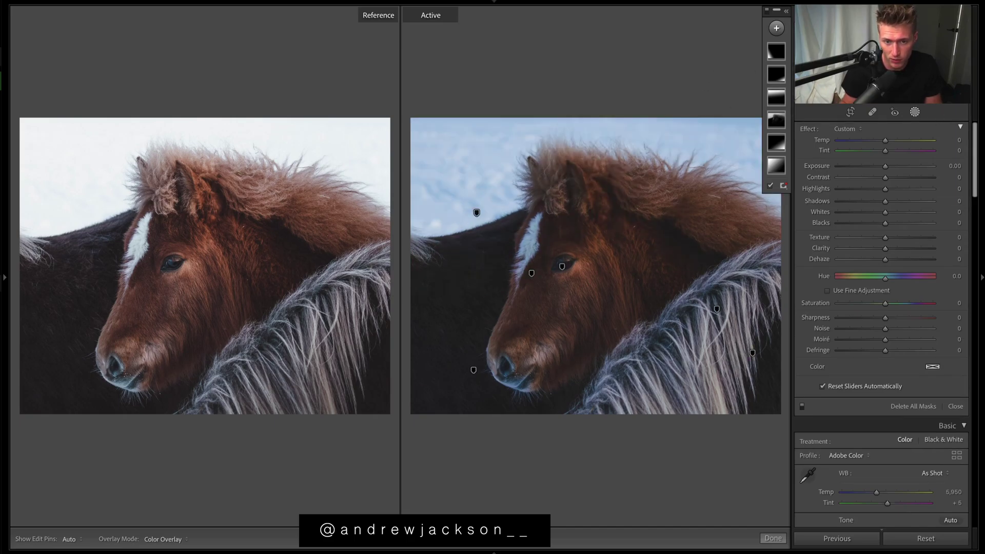
key(m)
drag(475, 214, 486, 310)
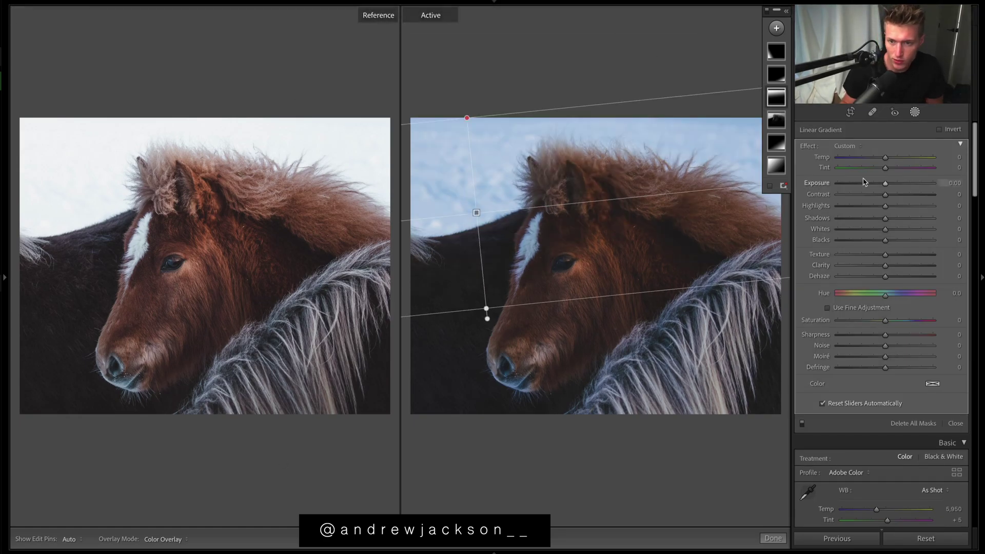
Set the gradient mask's Exposure to 0.48 and lower its Highlights.
mouse_move(885, 184)
mouse_down()
mouse_move(900, 184)
mouse_move(890, 191)
mouse_up()
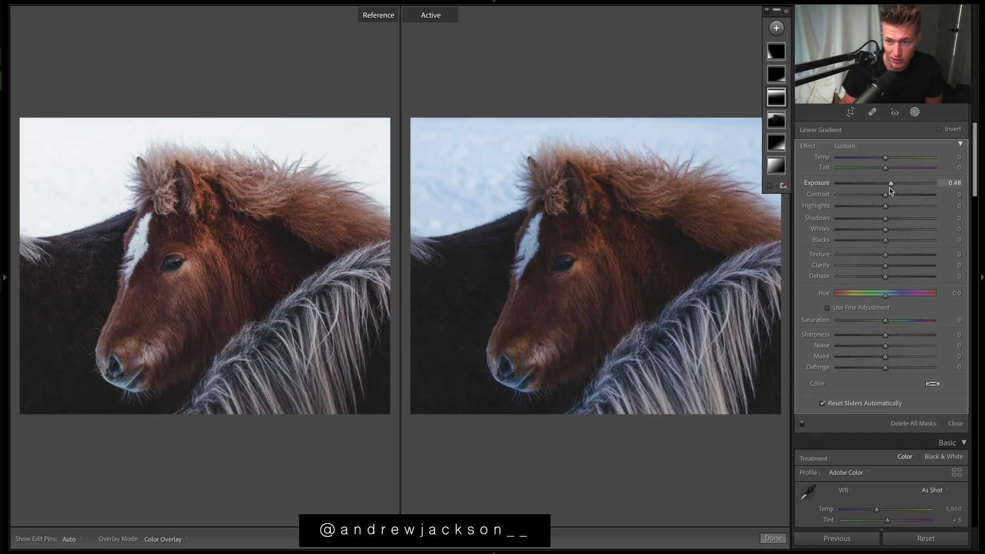
drag(889, 191, 891, 188)
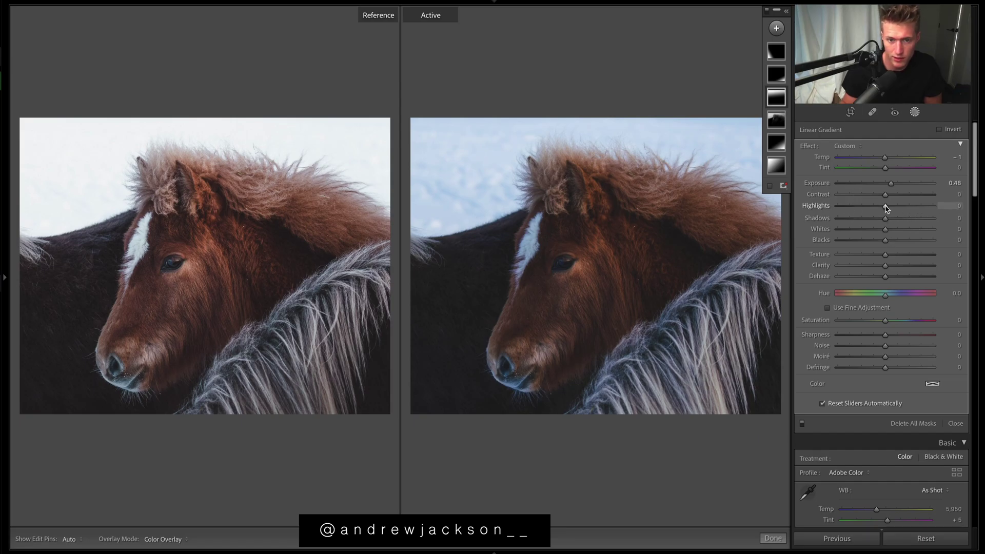
drag(886, 208, 877, 209)
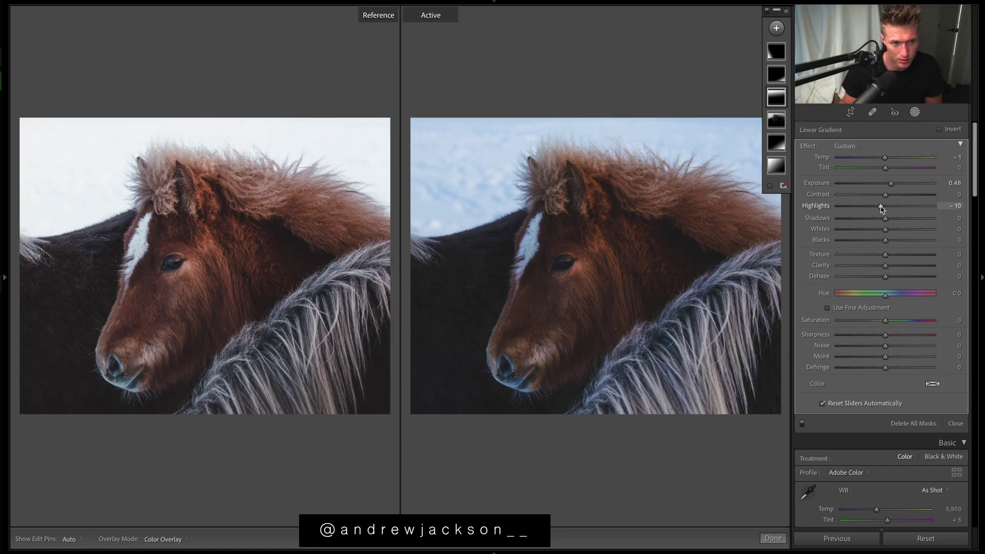
mouse_move(881, 209)
mouse_down()
mouse_move(895, 208)
mouse_move(869, 208)
mouse_move(881, 208)
mouse_up()
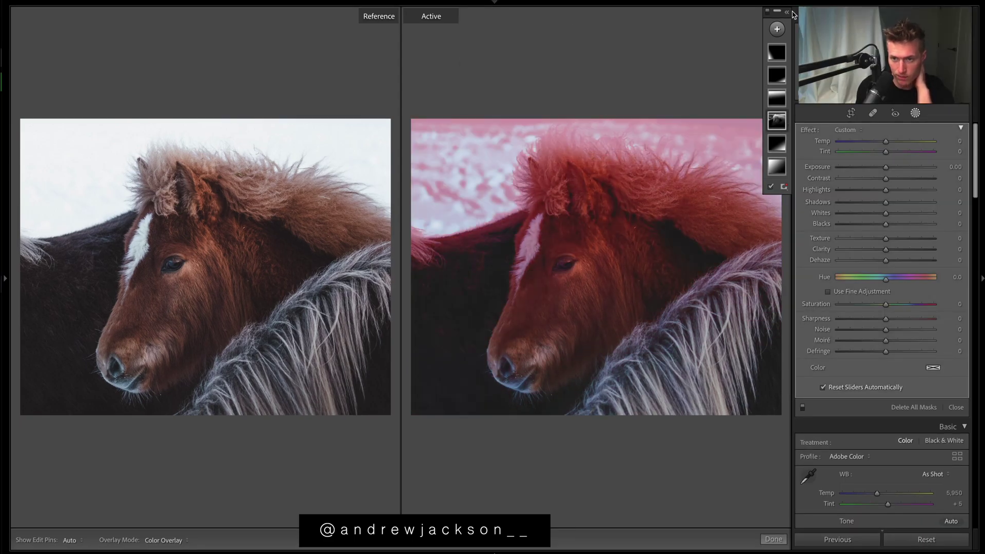
Trim the mask's Luminance Range to 20/79, undoing the trial range changes.
click(779, 124)
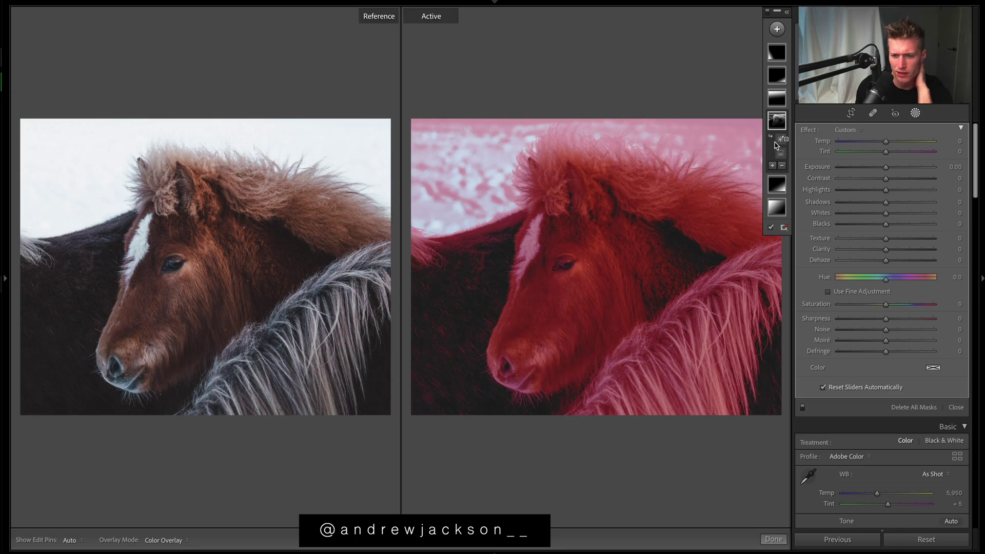
click(778, 142)
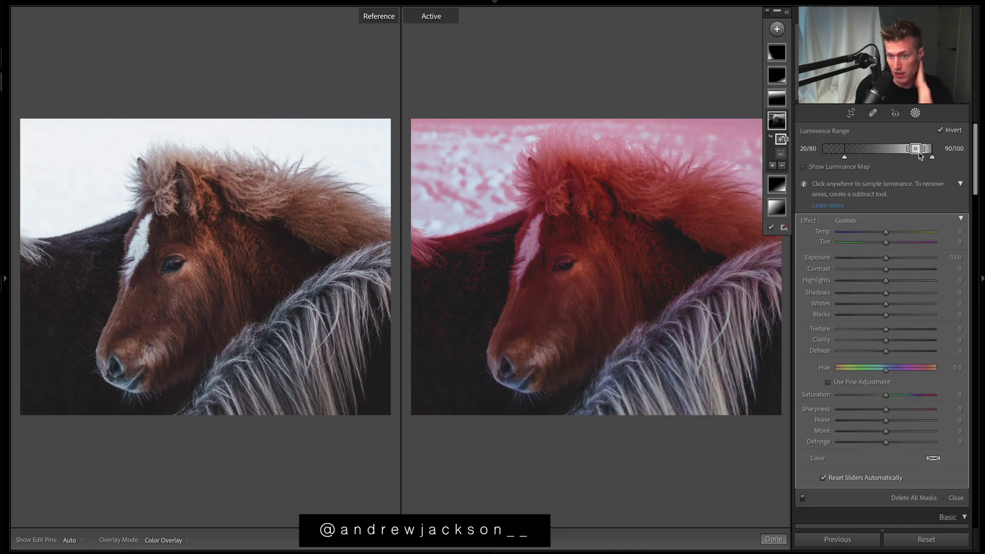
drag(850, 158, 814, 163)
key(ctrl+z)
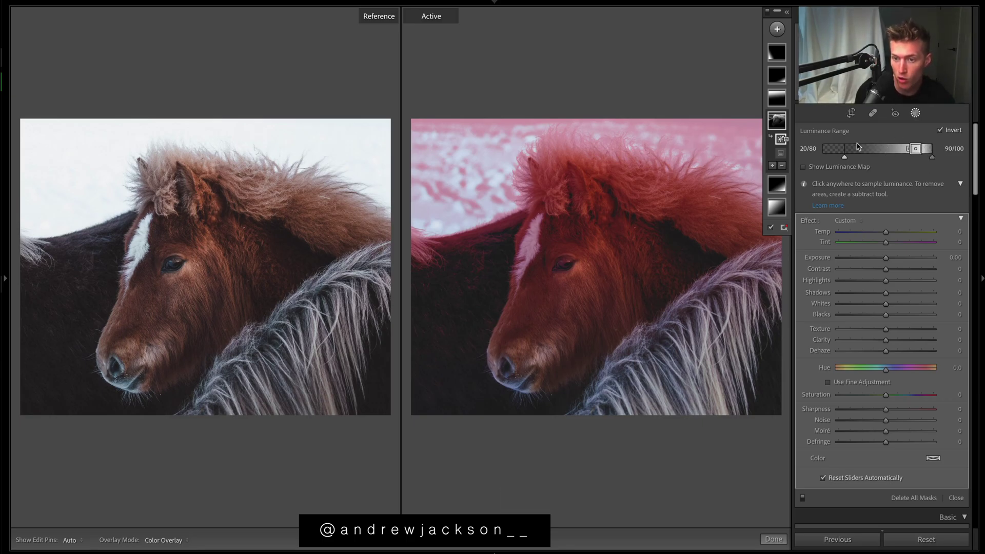
drag(844, 157, 886, 161)
key(ctrl+z)
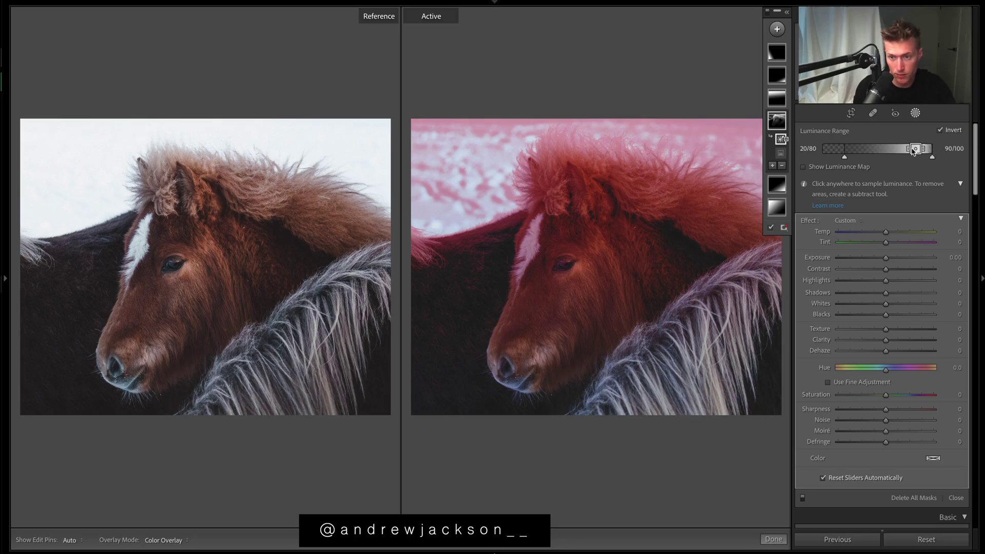
mouse_move(905, 152)
mouse_down()
mouse_move(875, 152)
mouse_move(912, 153)
mouse_move(902, 154)
mouse_up()
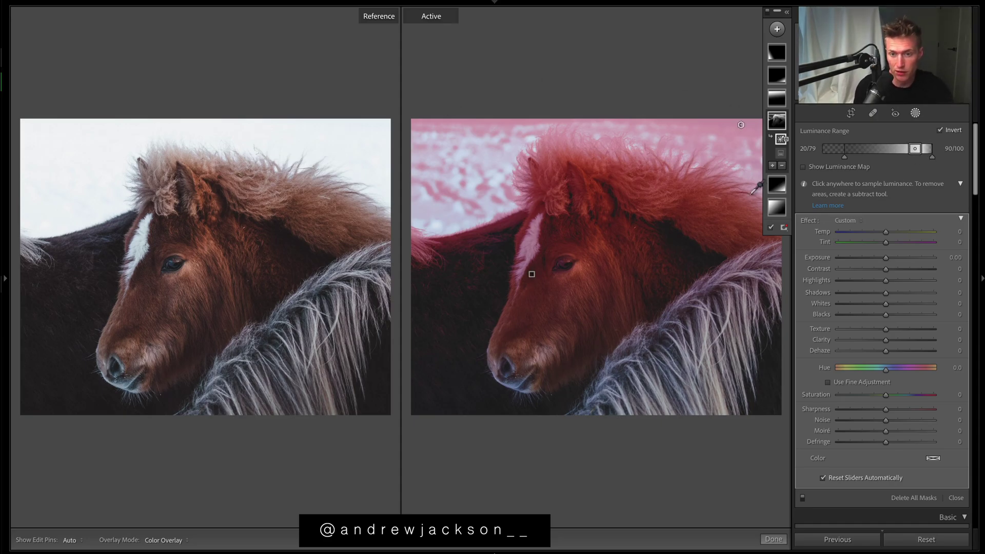
Reselect the mask's Linear Gradient component and close and reopen Masking.
click(780, 155)
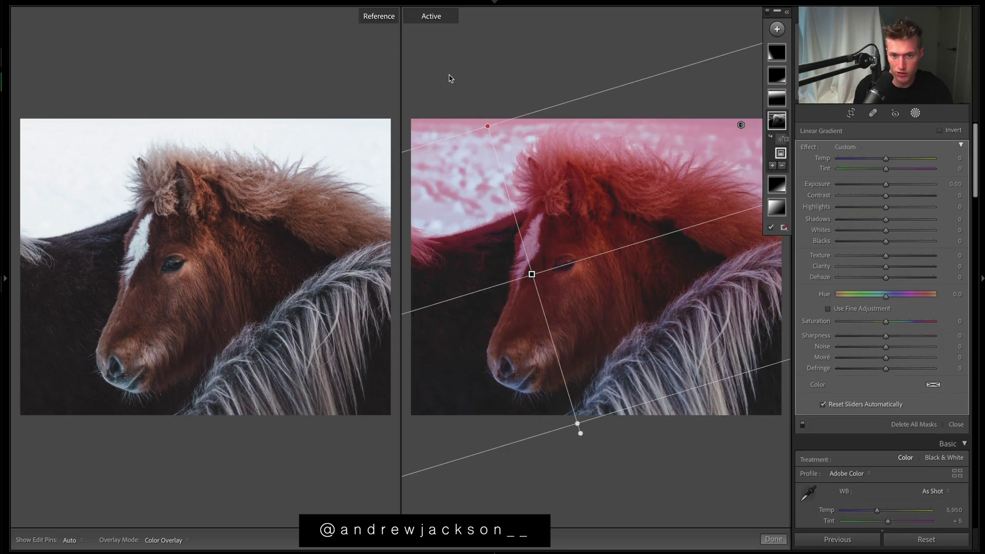
click(774, 539)
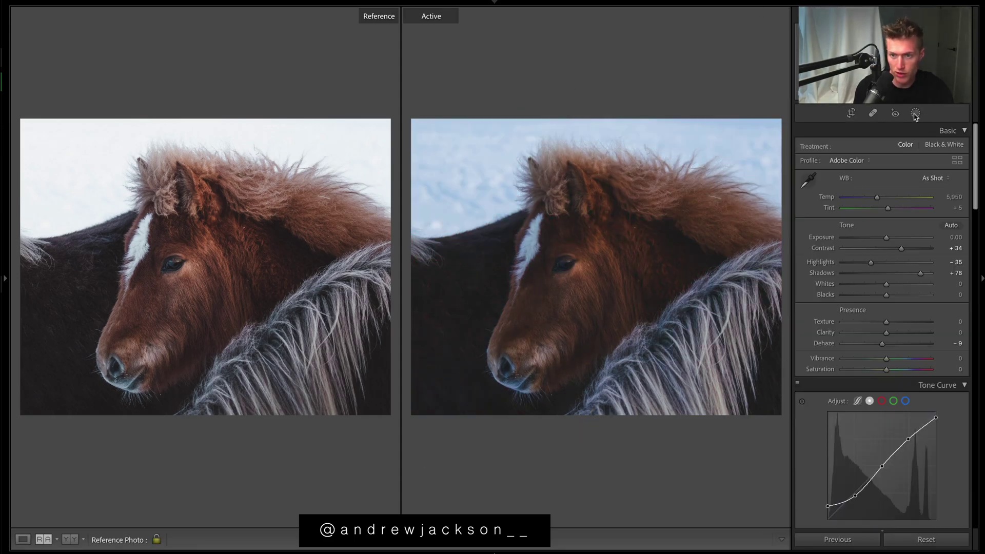
click(916, 113)
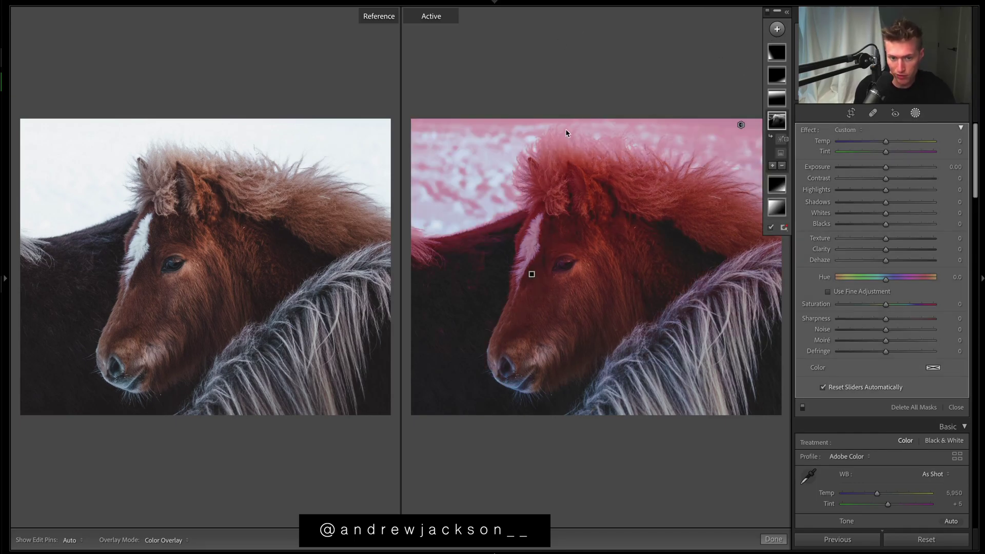
Hide the mask overlay, raise mask Exposure, reset Temp and set Shadows to 39.
key(o)
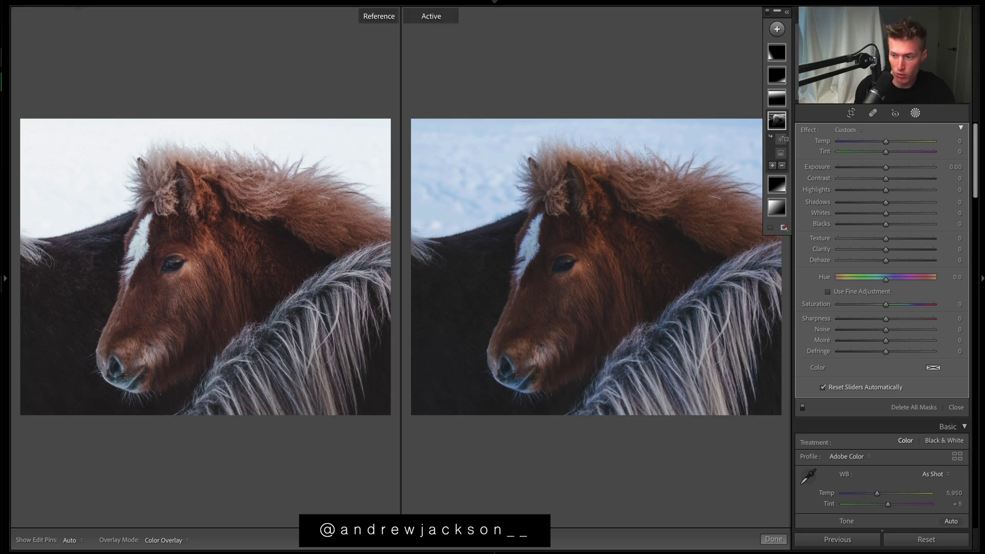
drag(885, 167, 894, 148)
double_click(894, 145)
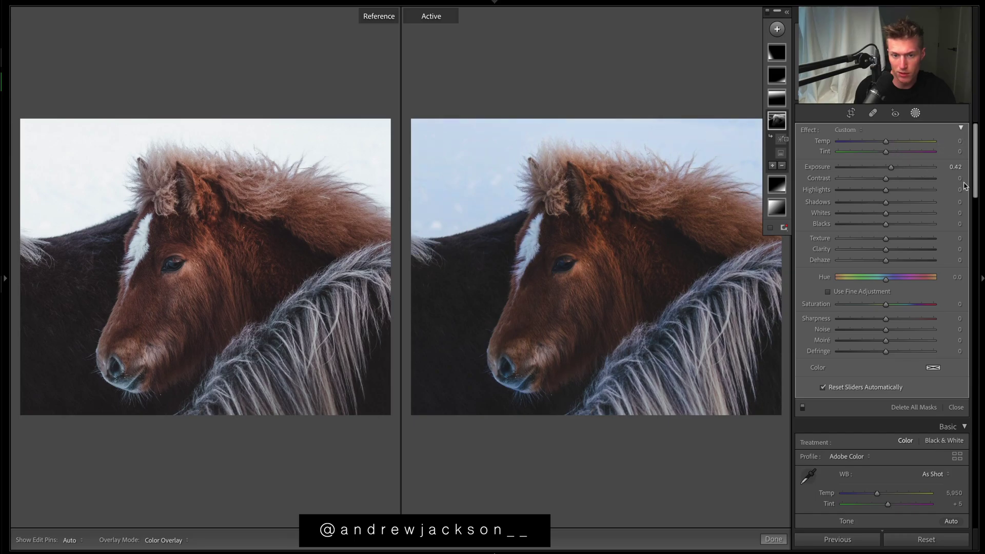
click(907, 203)
drag(908, 204, 906, 204)
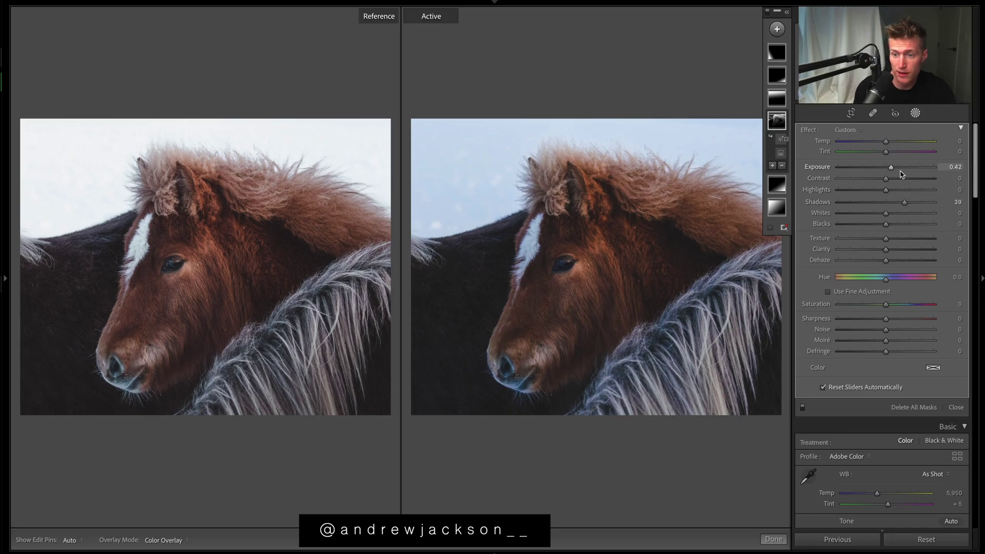
Set mask Contrast 14, Blacks −19, Dehaze 5 and push Exposure to 0.82.
mouse_move(886, 180)
mouse_down()
mouse_move(881, 188)
mouse_move(903, 188)
mouse_up()
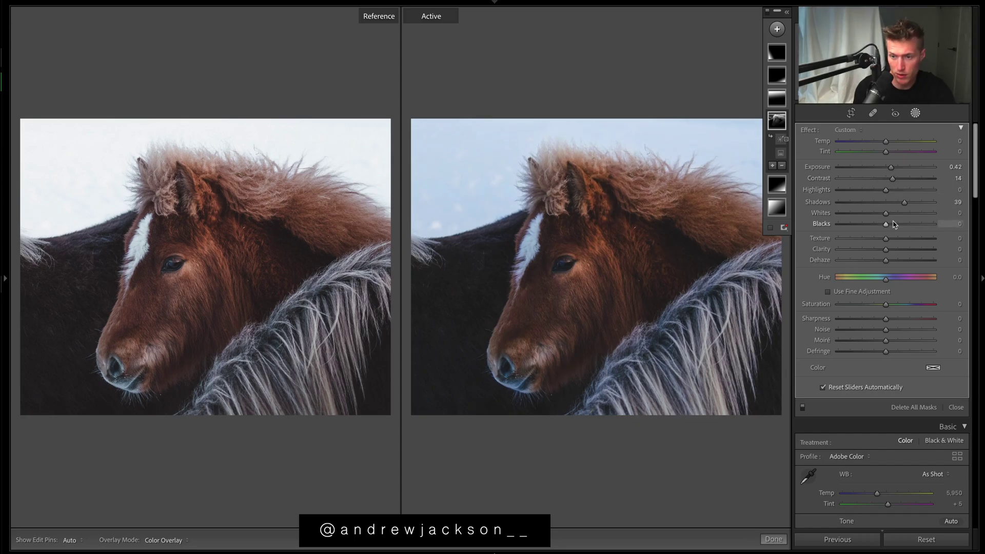
mouse_move(889, 225)
mouse_down()
mouse_move(876, 225)
mouse_move(897, 226)
mouse_move(863, 224)
mouse_move(897, 226)
mouse_move(882, 226)
mouse_up()
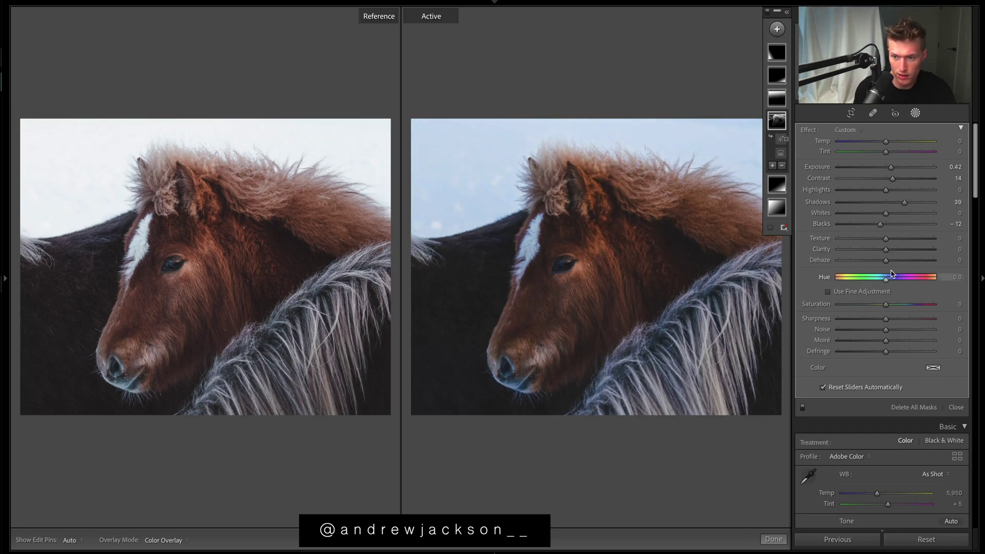
drag(885, 260, 888, 261)
drag(880, 224, 878, 227)
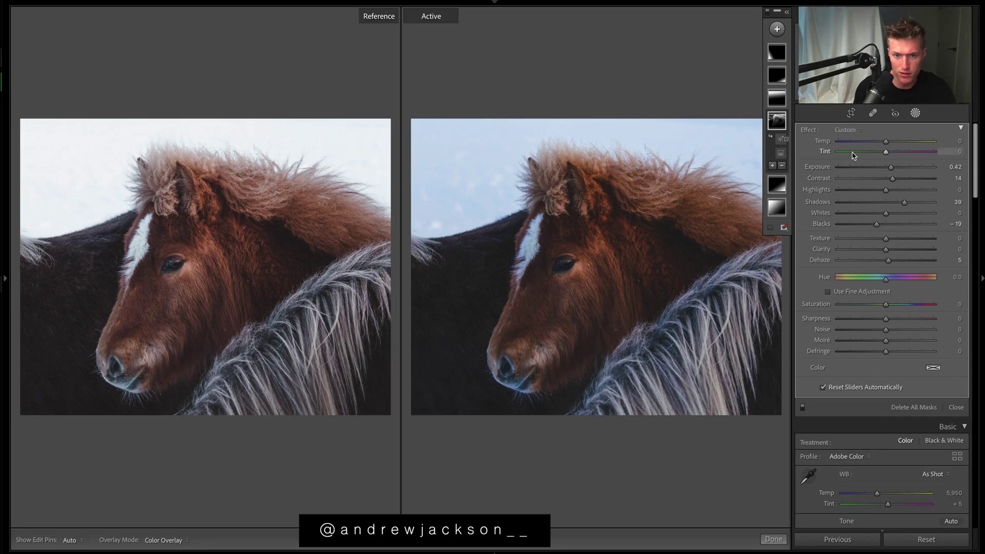
drag(891, 168, 896, 172)
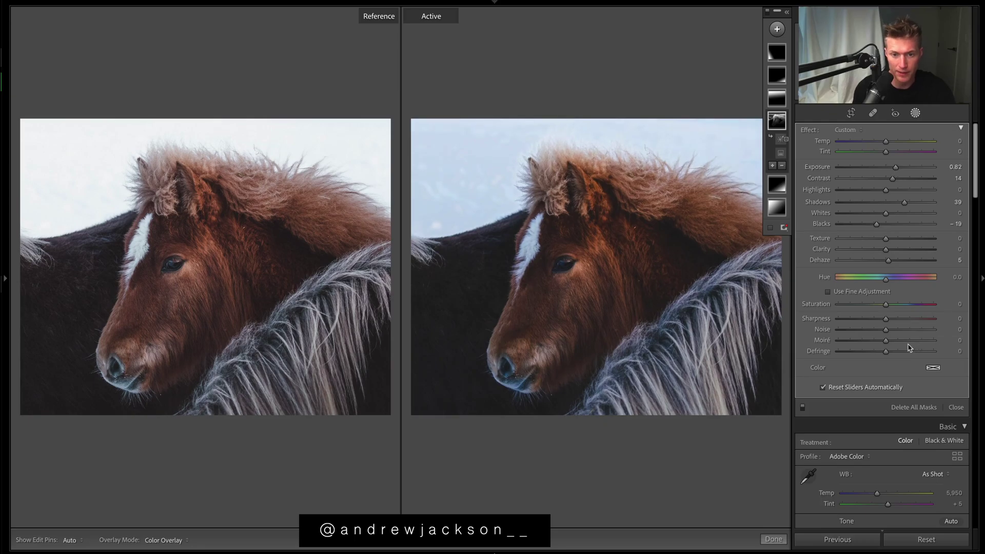
Select the upper gradient mask and set Exposure 0.97, Shadows 37, Highlights −11.
click(777, 208)
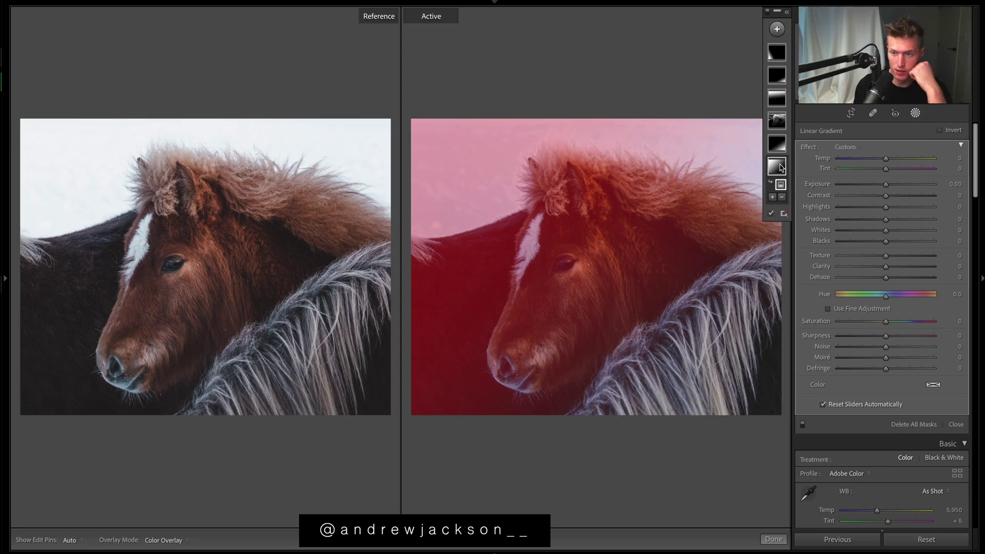
mouse_move(588, 243)
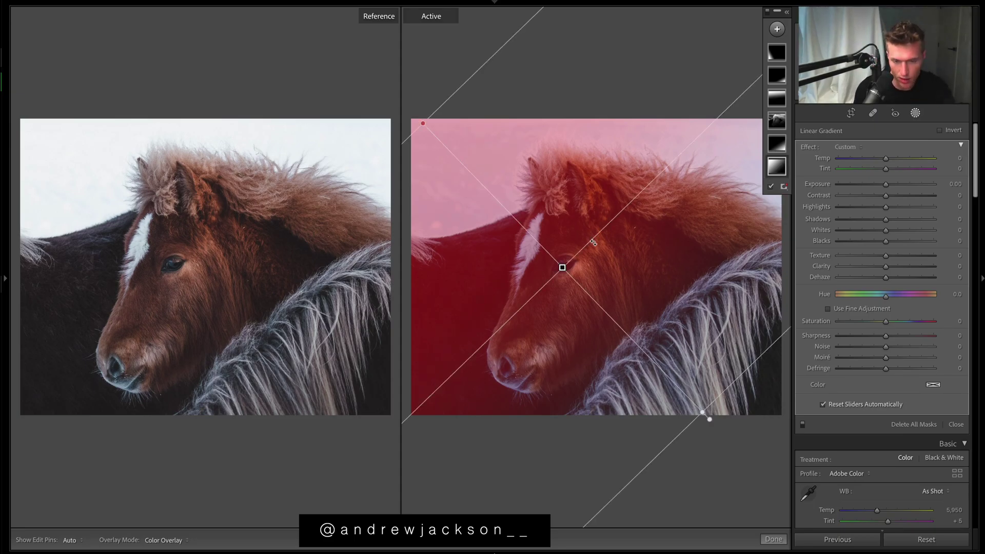
key(o)
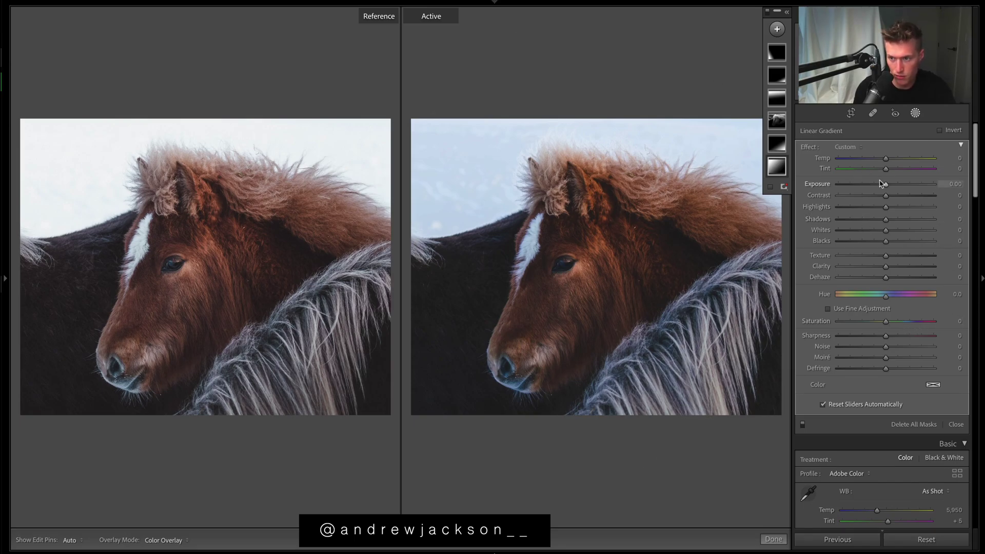
drag(886, 184, 893, 186)
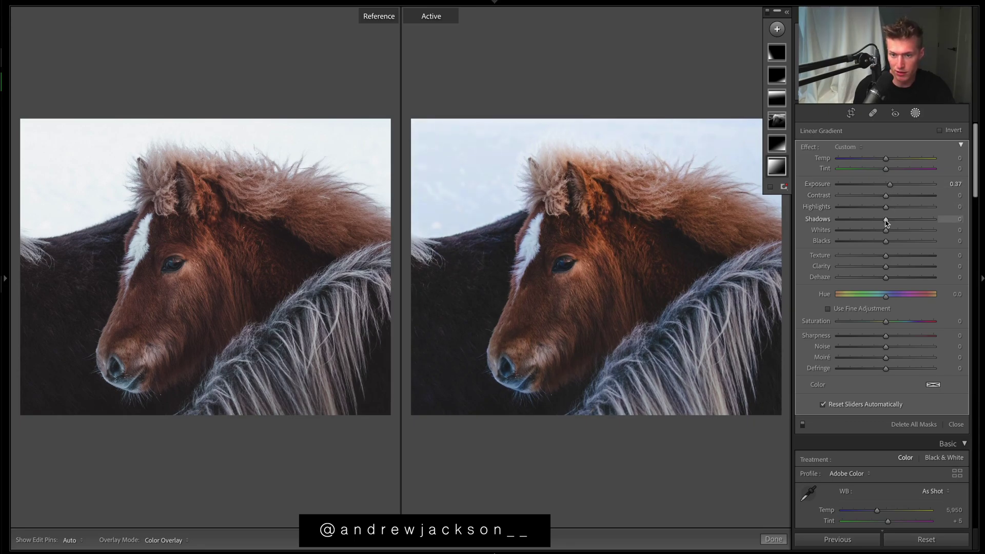
drag(887, 222, 903, 223)
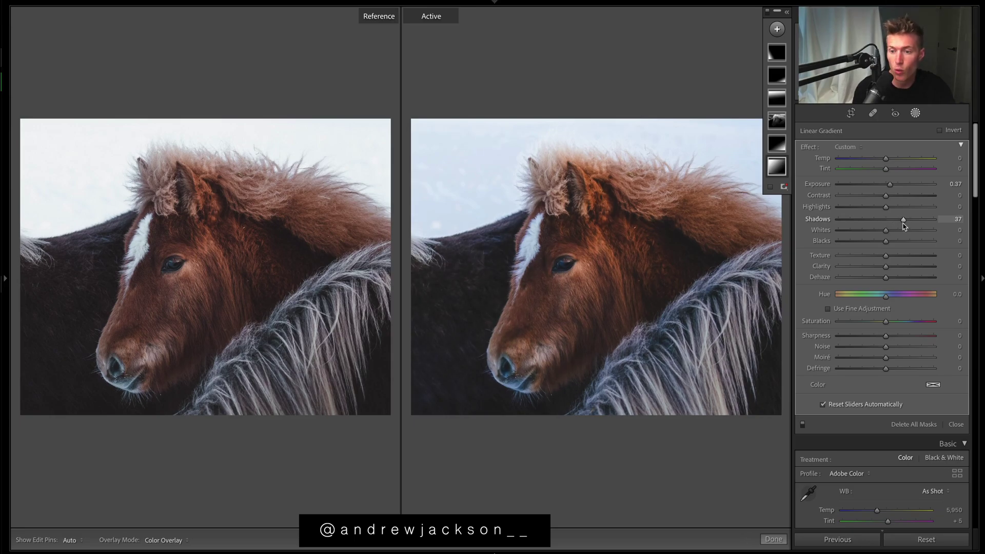
drag(903, 222, 885, 212)
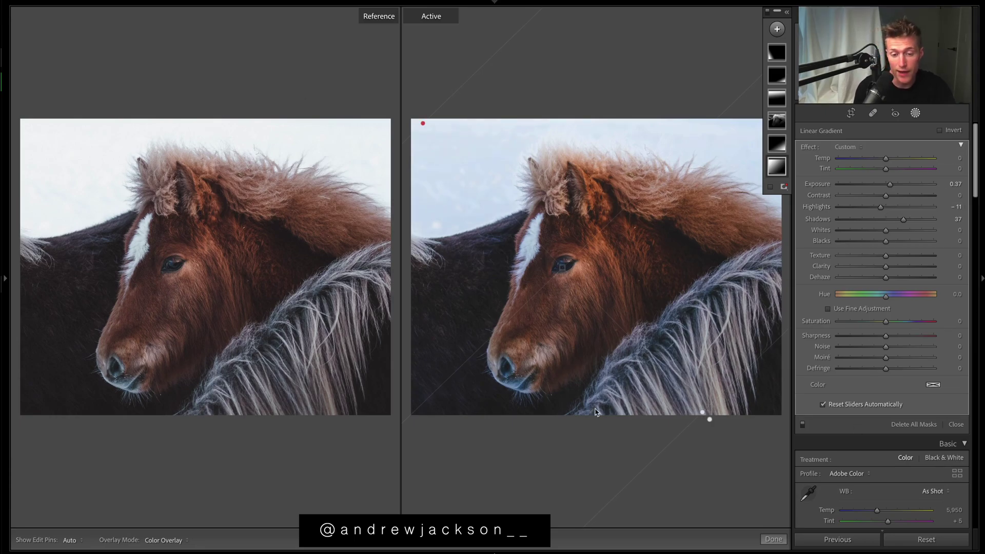
Select the lower-right gradient, hide the overlay and lower its exposure.
click(777, 140)
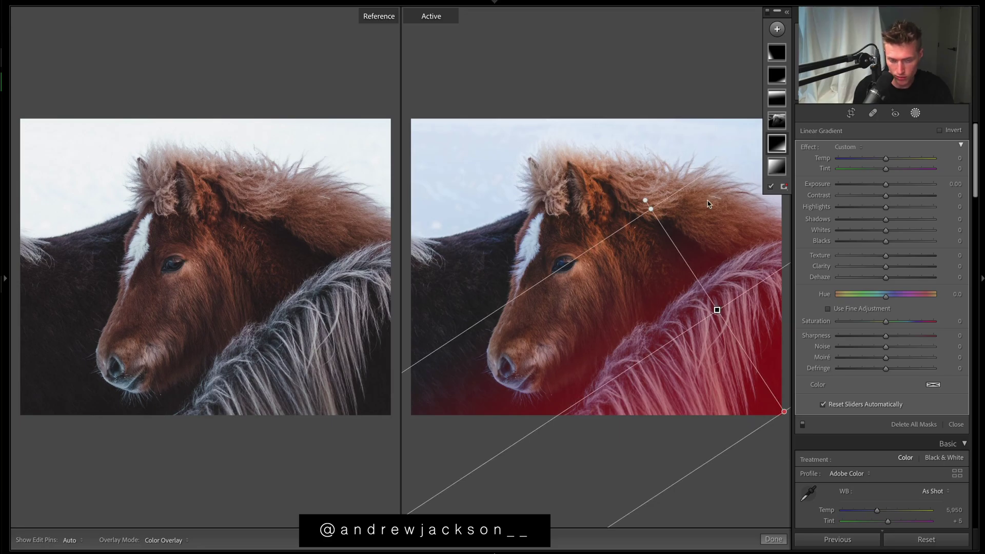
key(o)
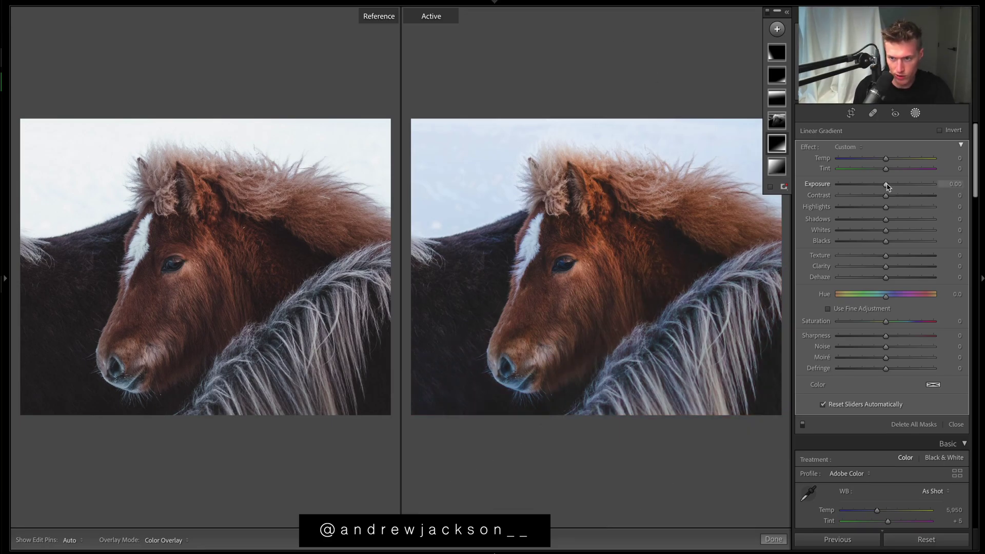
drag(887, 185, 882, 188)
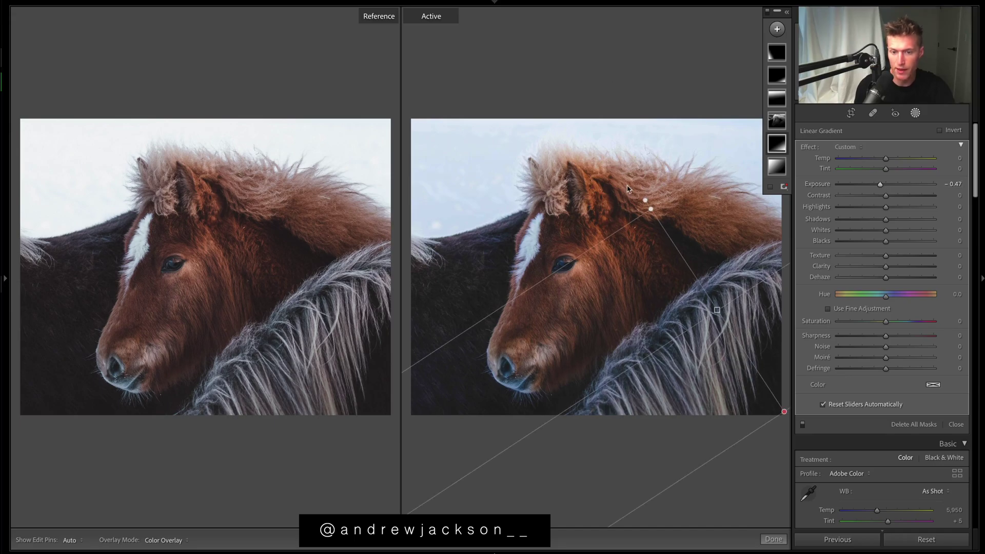
Set the other lower-right gradient to Exposure −0.58, Whites 29, Highlights 97; draw a lower-left gradient.
click(777, 75)
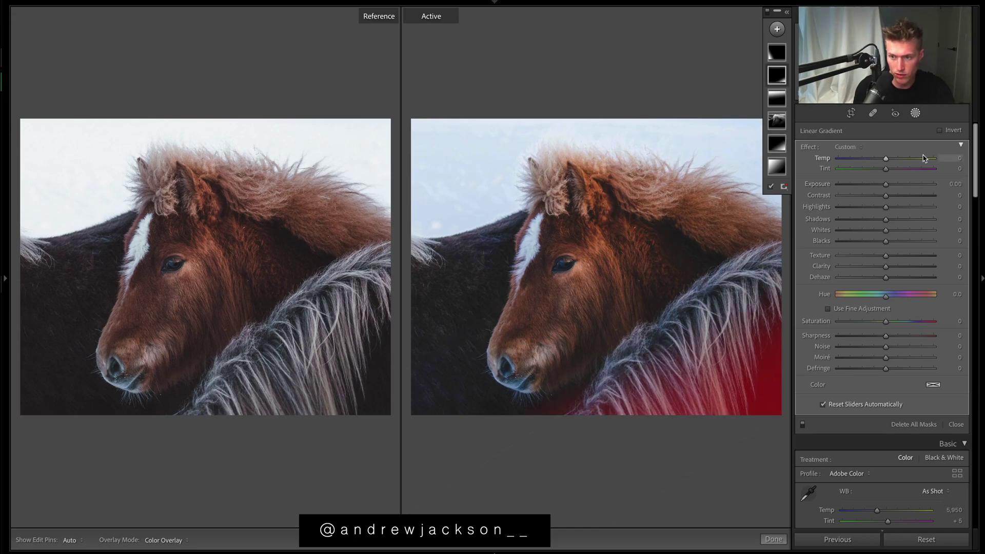
drag(886, 185, 886, 186)
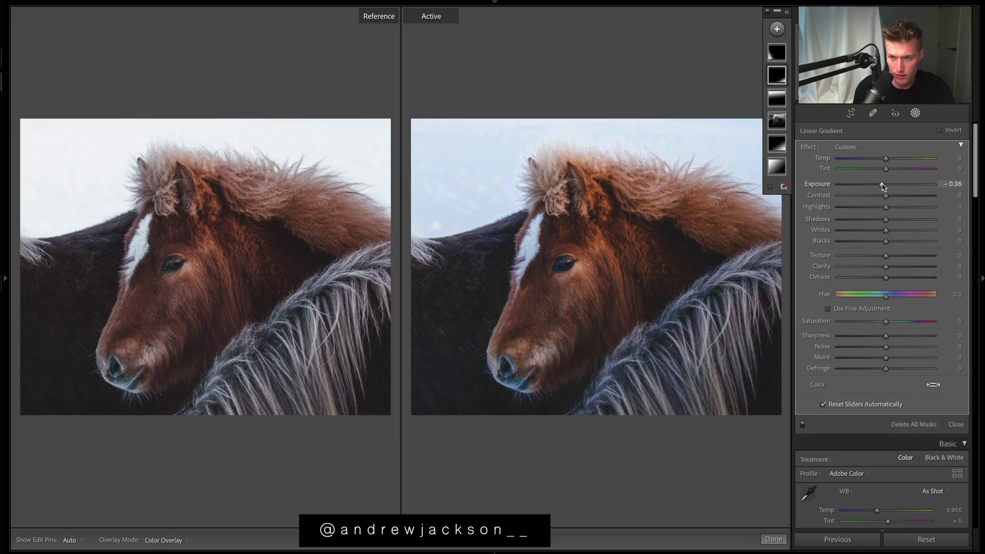
drag(881, 186, 879, 187)
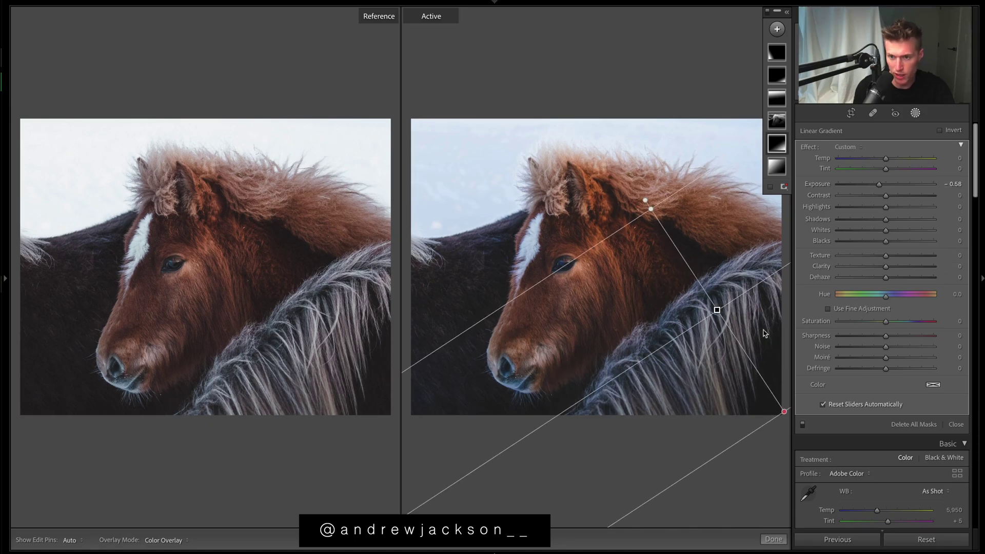
click(894, 231)
drag(897, 232, 906, 233)
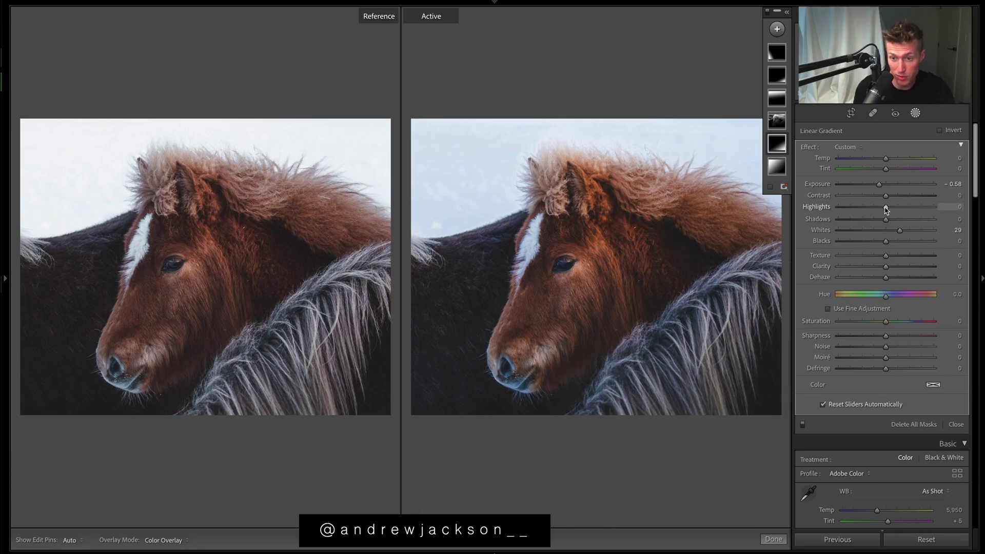
mouse_move(886, 208)
mouse_down()
mouse_move(957, 216)
mouse_move(904, 209)
mouse_up()
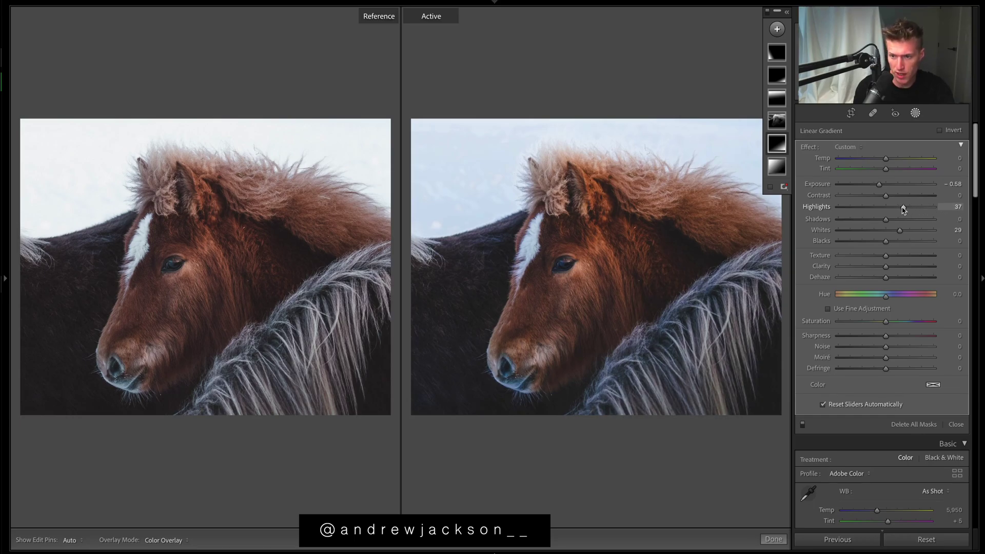
drag(419, 401, 529, 340)
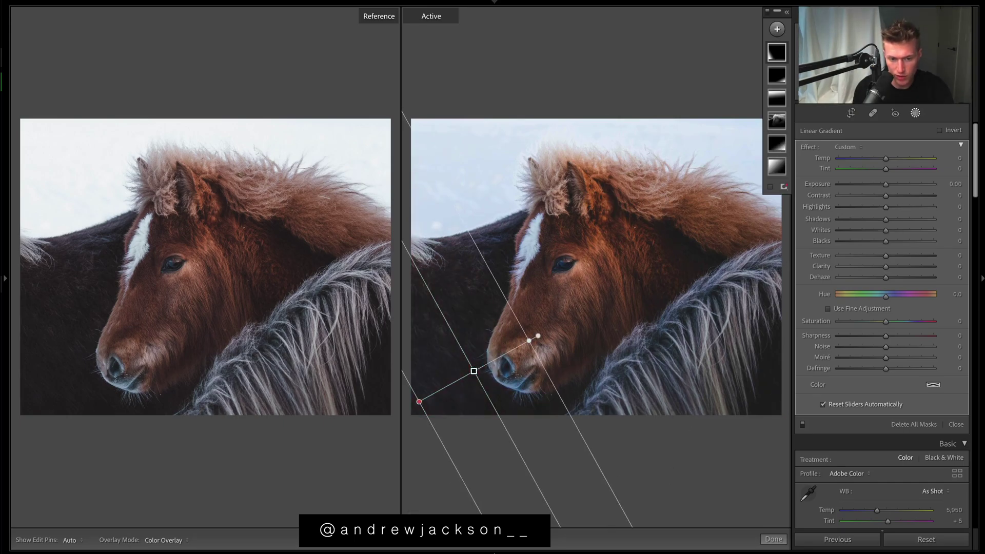
Set the lower-left gradient's Exposure to −0.60 and close masking.
mouse_move(494, 1)
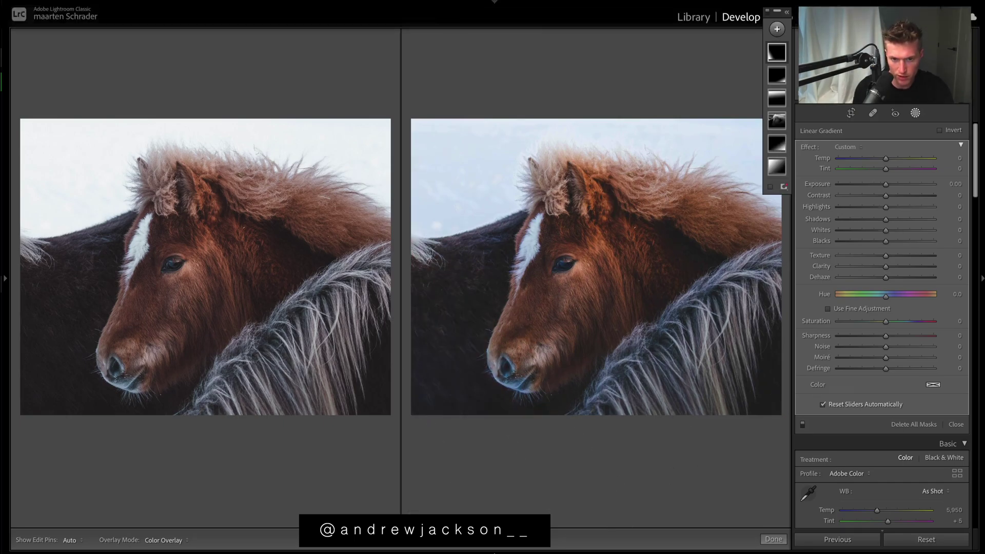
drag(888, 187, 879, 188)
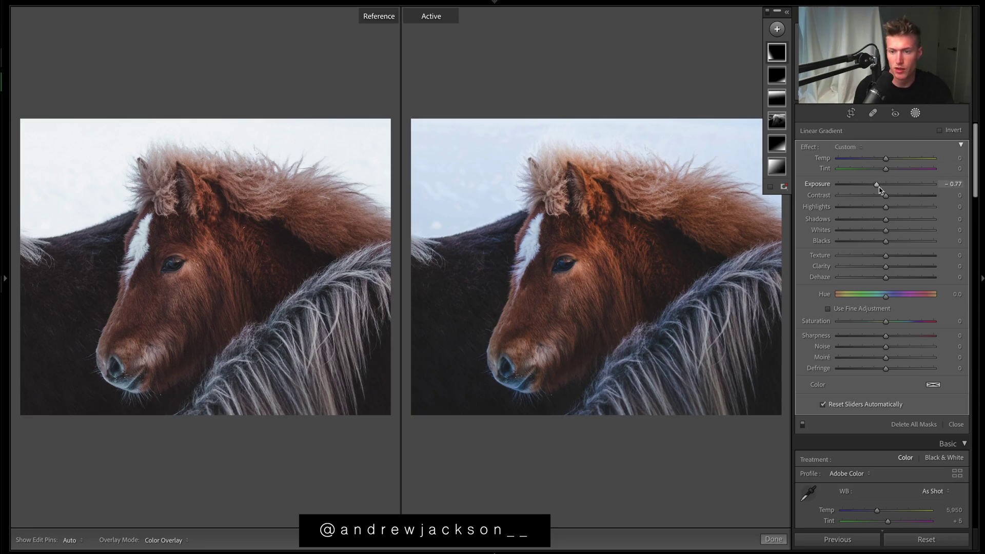
drag(881, 188, 881, 187)
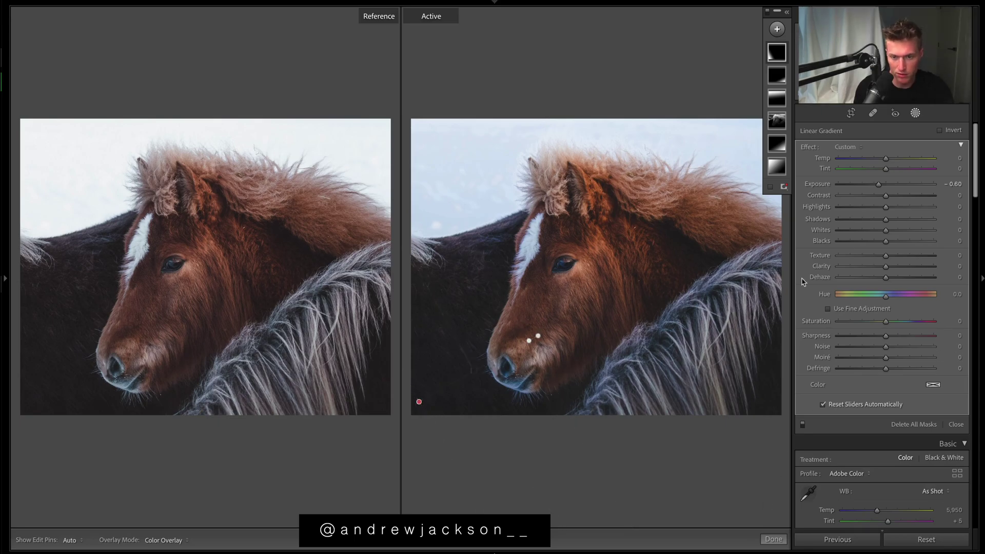
click(956, 425)
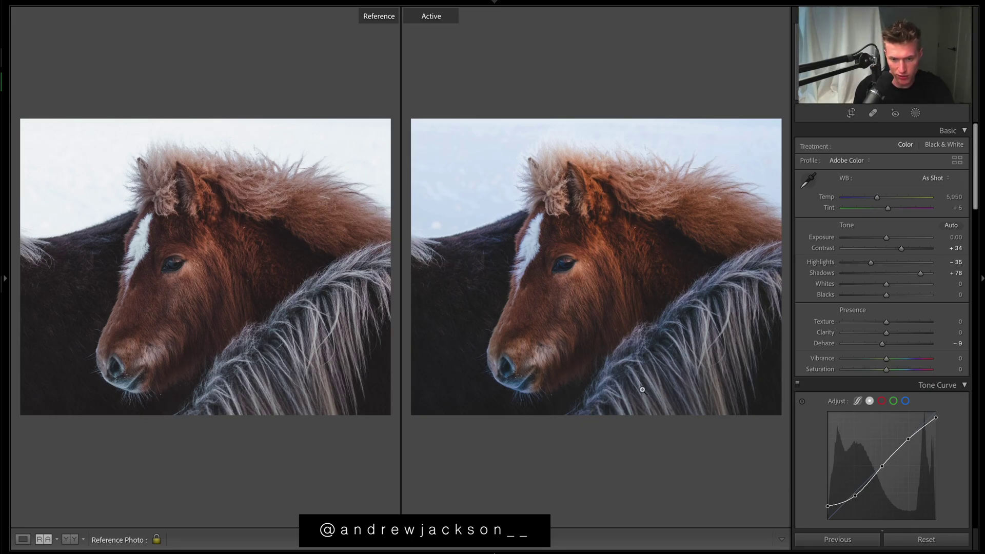
After checking the nose up close, grade the shadows with hue 0 and saturation 4.
click(543, 390)
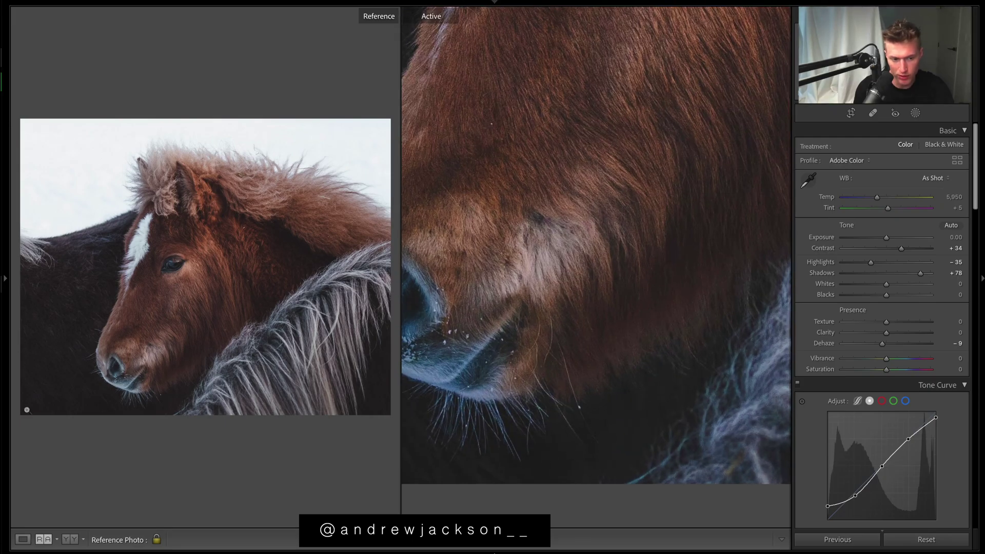
click(525, 358)
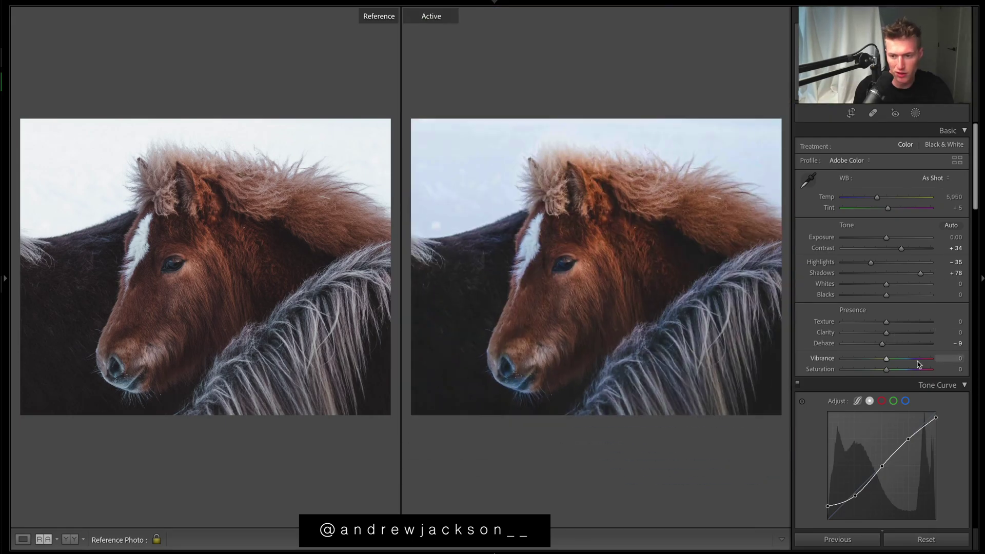
scroll(918, 399, down, 10)
scroll(918, 399, down, 5)
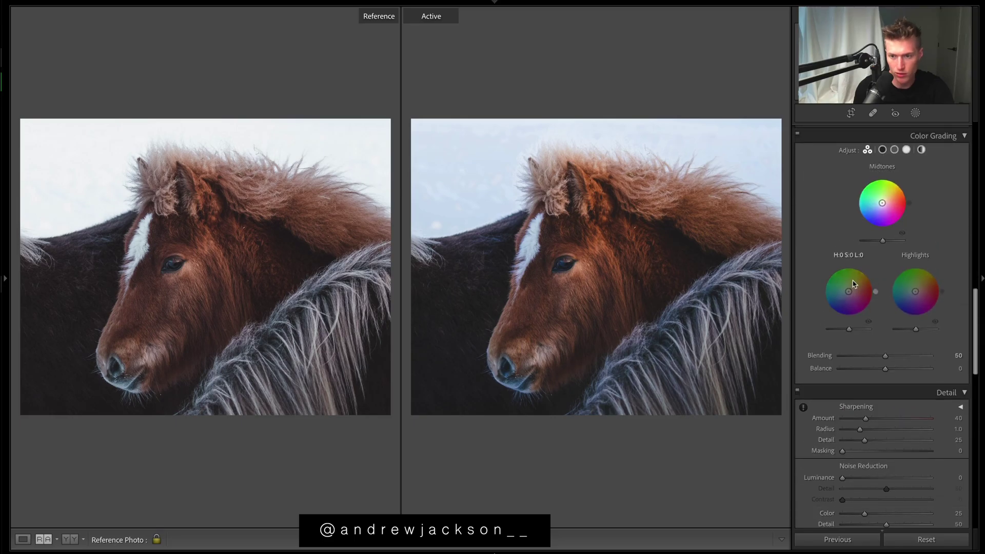
click(846, 257)
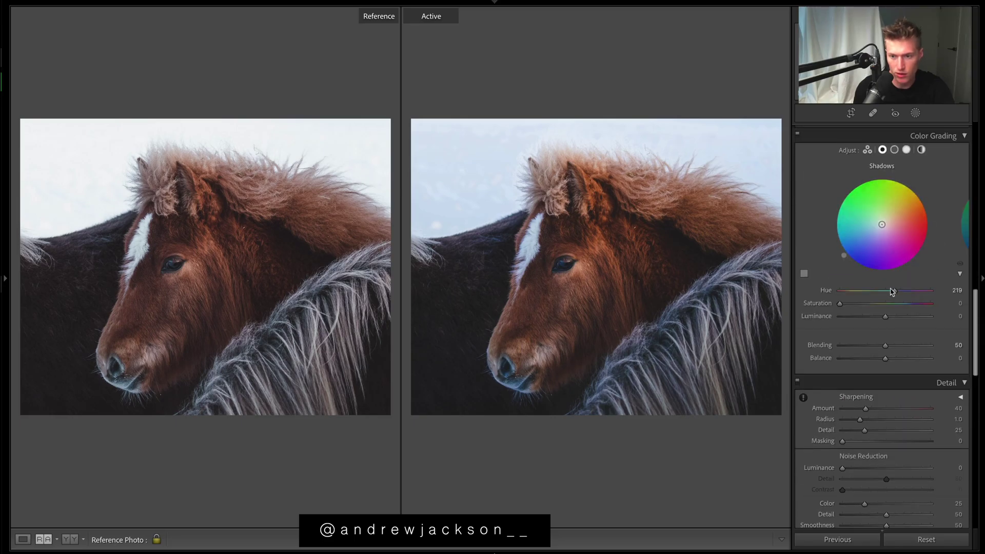
drag(895, 290, 843, 294)
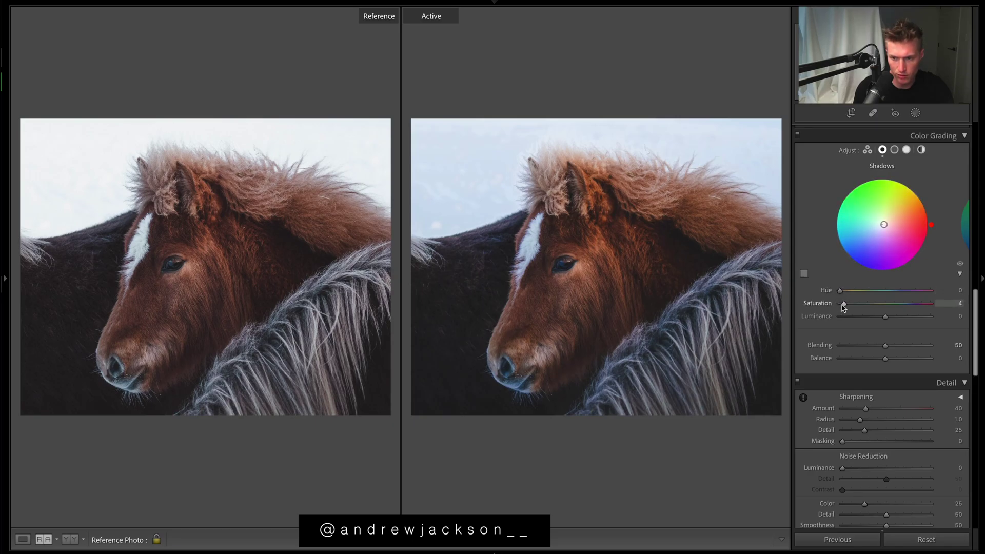
drag(842, 306, 844, 308)
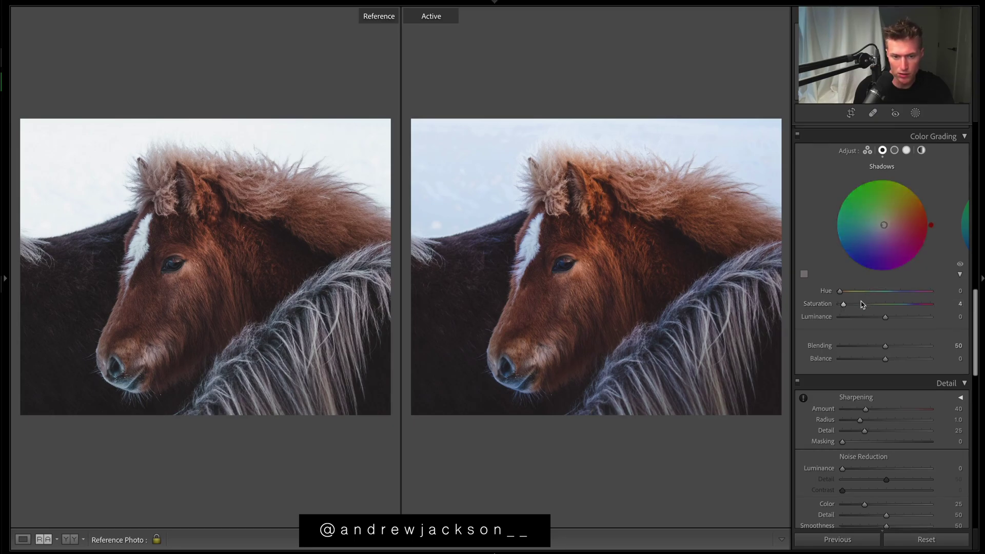
scroll(874, 279, up, 6)
Desaturate colours: Green −40, Aqua −34, Blue −39, Purple −27, Magenta −37, easing Red and Orange back.
click(876, 277)
click(871, 288)
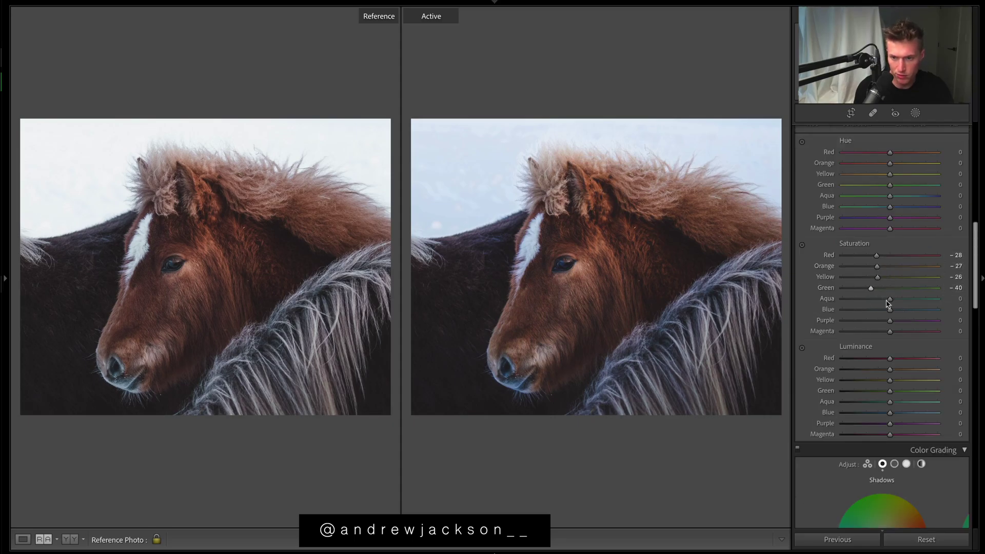
click(937, 299)
click(874, 298)
click(872, 310)
click(877, 320)
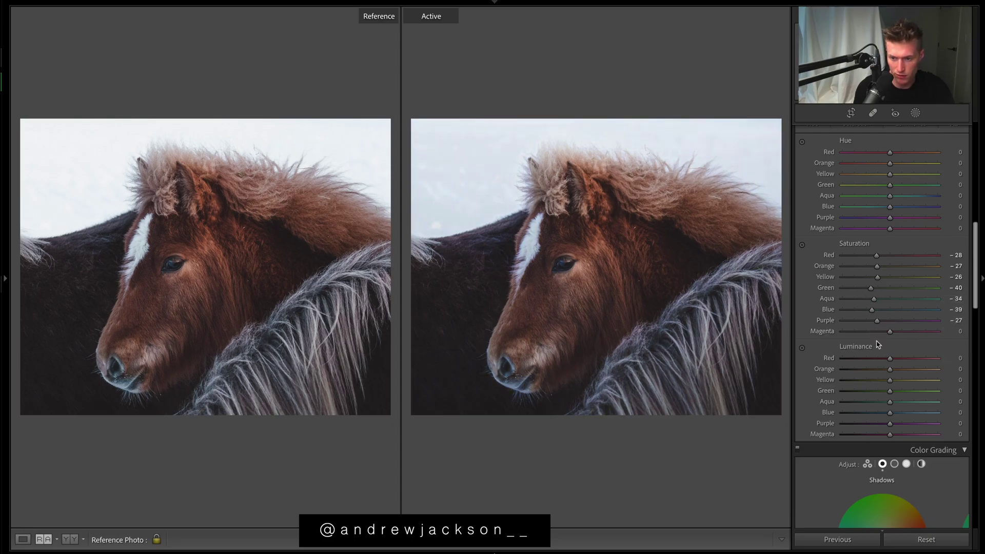
click(871, 331)
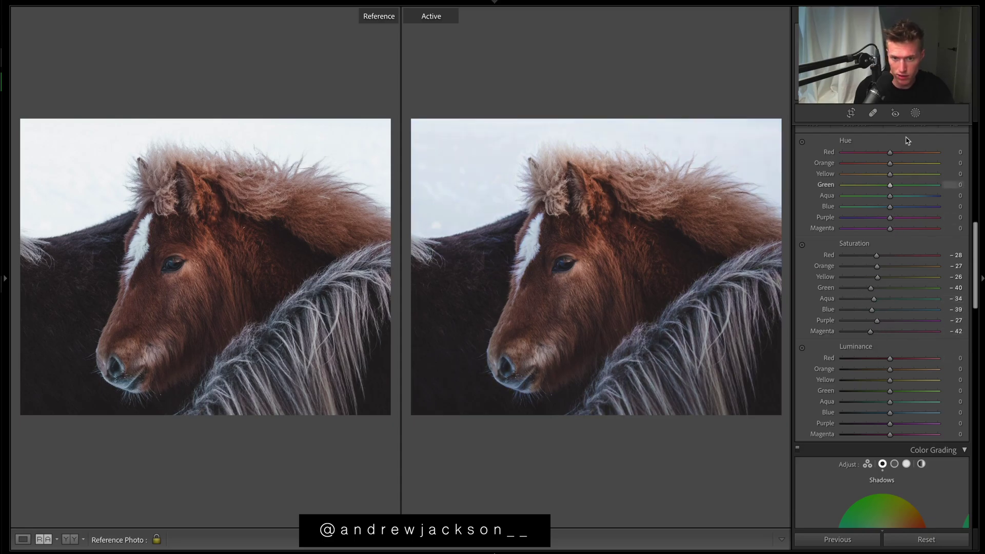
click(880, 256)
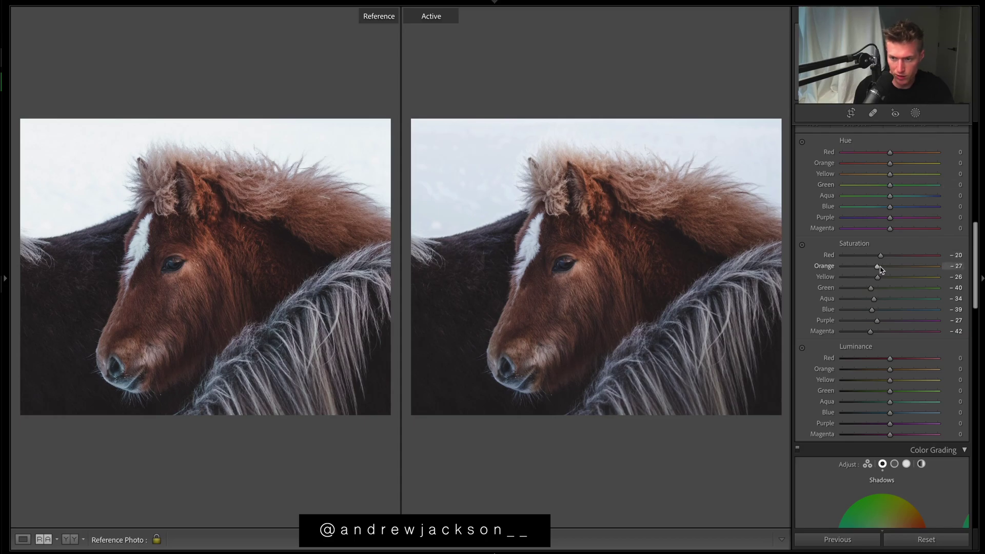
drag(881, 267, 878, 277)
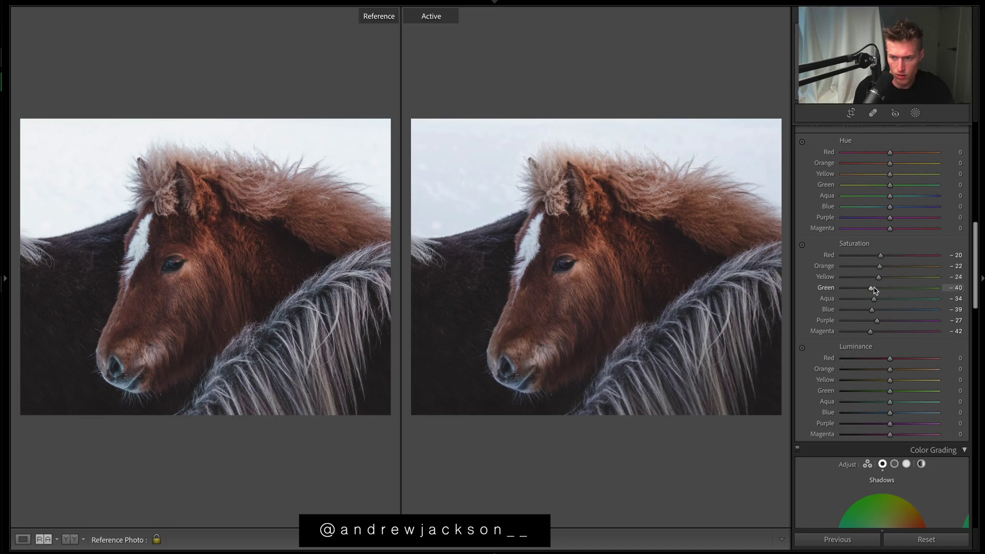
drag(871, 332, 872, 331)
Set luminance to Yellow −23, Aqua +20, Blue +32, Purple −18 and Magenta +26.
drag(891, 380, 682, 366)
drag(906, 360, 938, 480)
drag(857, 383, 892, 373)
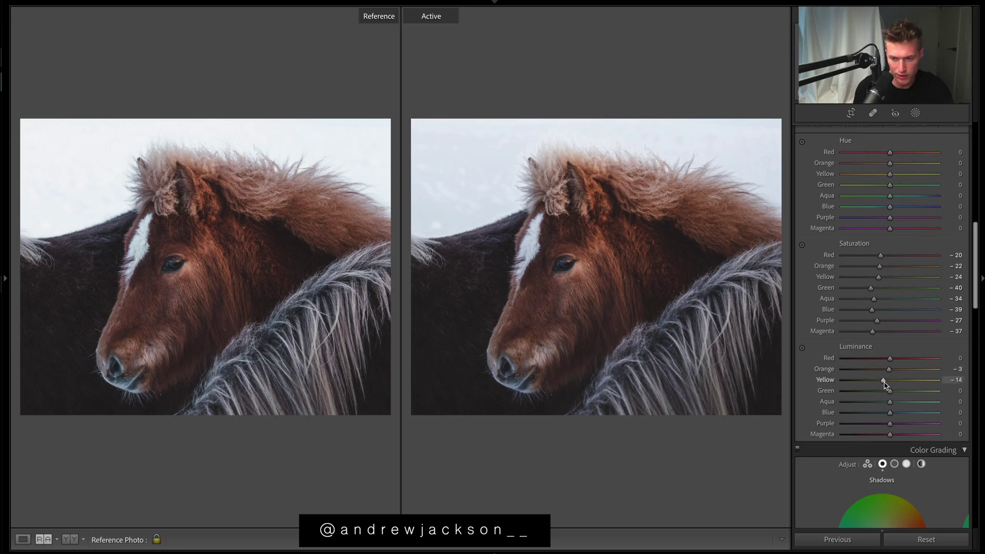
drag(882, 384, 897, 371)
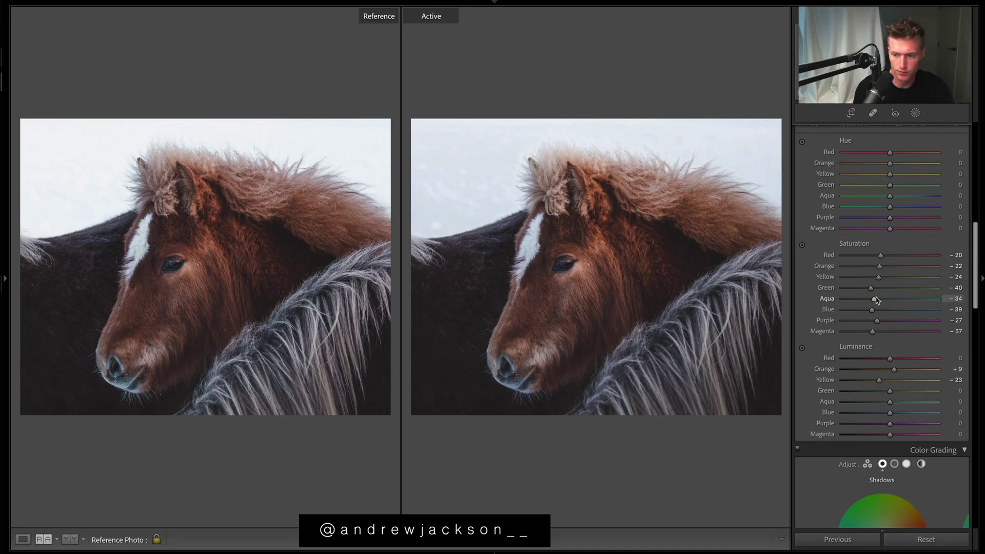
drag(892, 416, 909, 436)
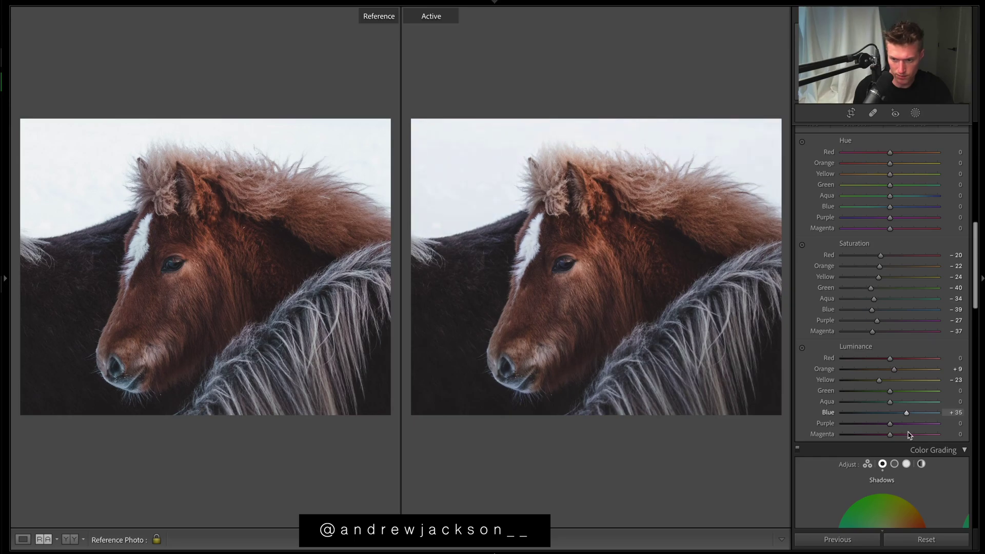
drag(890, 402, 939, 428)
drag(870, 402, 44, 372)
drag(938, 402, 904, 435)
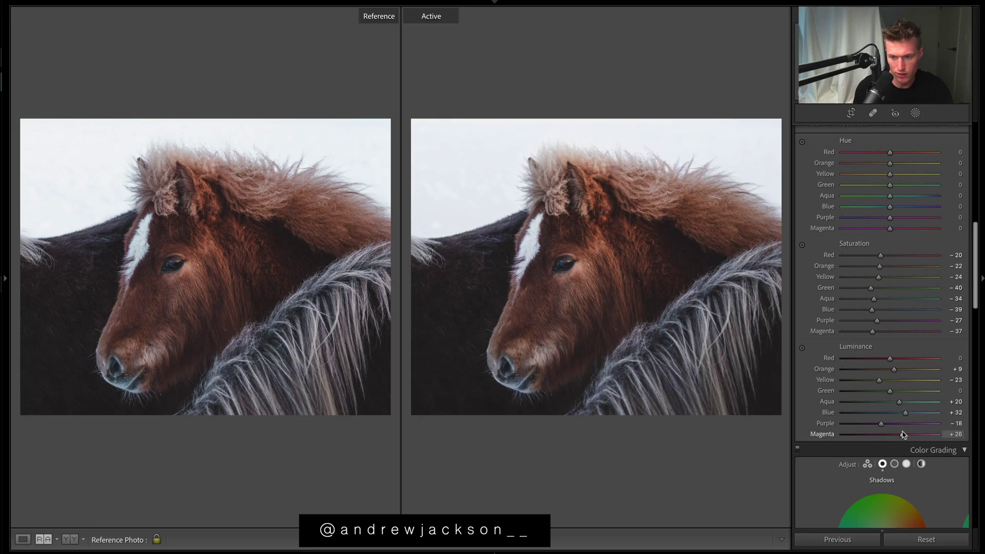
scroll(895, 303, up, 3)
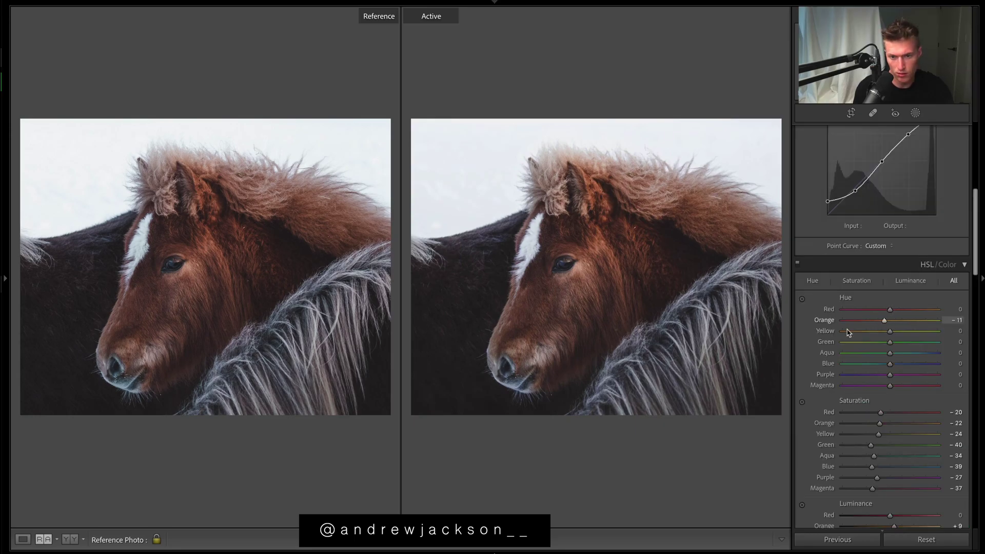
Shift the hues to Orange +1, Yellow +12 and Blue −12.
drag(890, 322, 821, 342)
drag(938, 330, 886, 332)
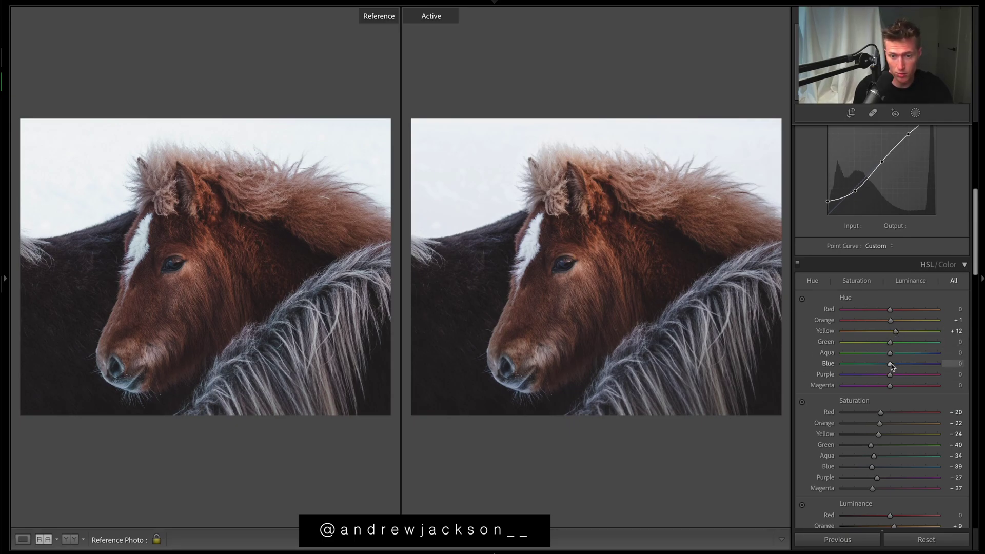
drag(916, 363, 864, 365)
double_click(864, 364)
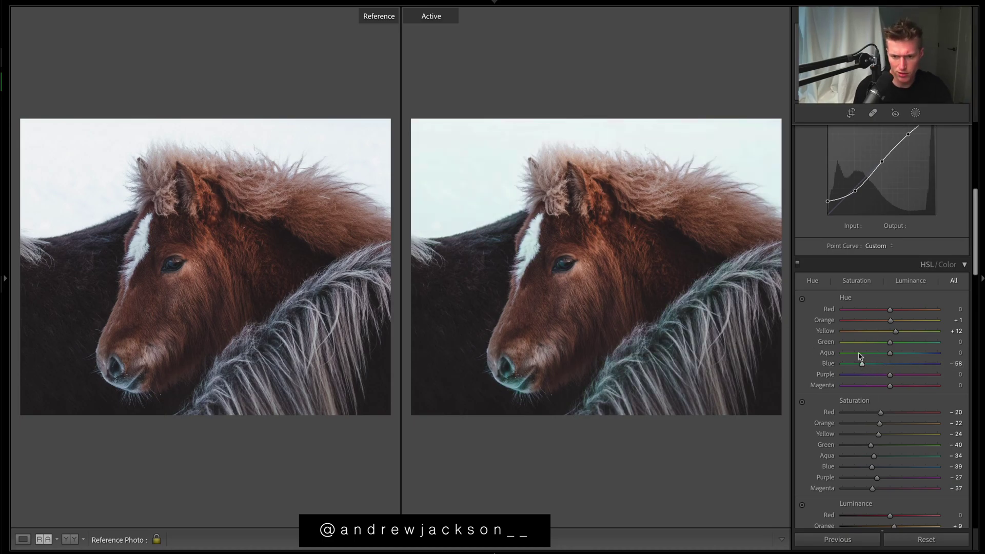
Compare the edited and reference photos at 1:1, then fit both back to full view.
click(684, 309)
click(305, 310)
click(290, 318)
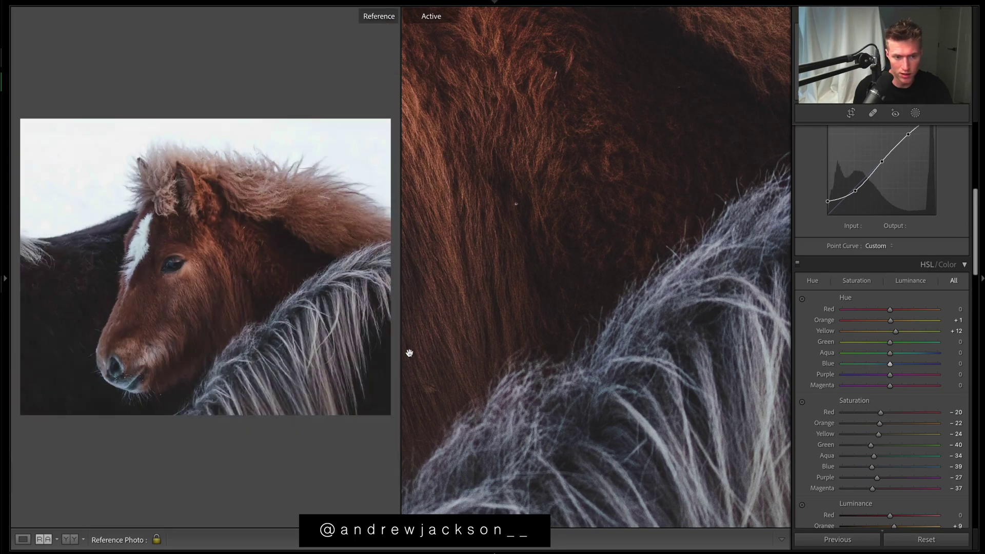
click(712, 374)
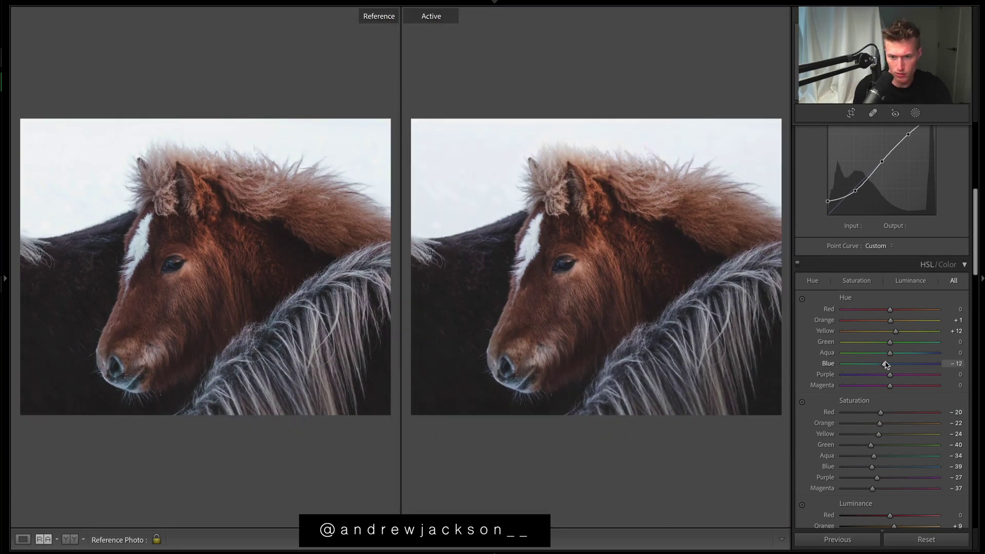
Lower the Effects grain amount from 12 to 10, with sharpening masking at 44.
scroll(861, 365, down, 10)
scroll(898, 299, down, 1)
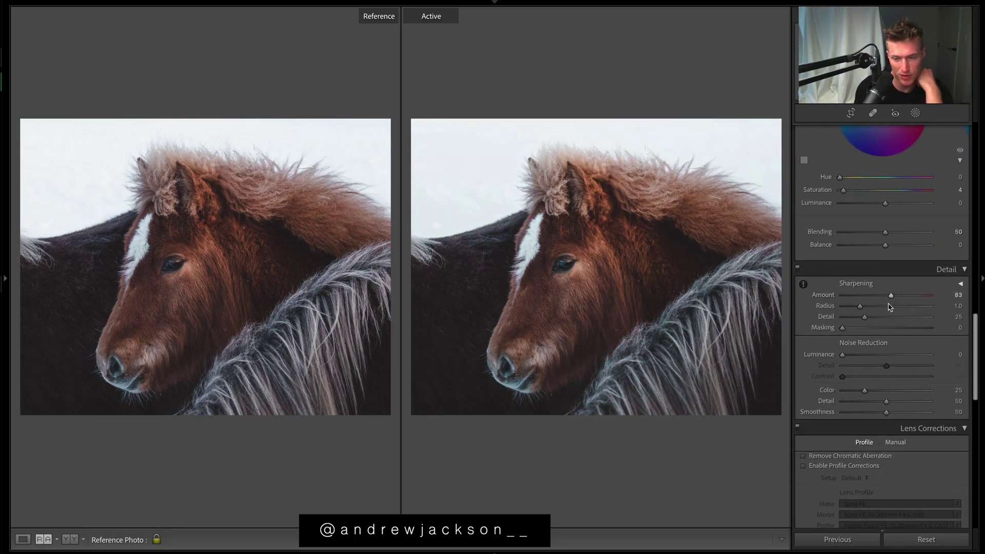
scroll(893, 331, down, 5)
scroll(894, 336, down, 8)
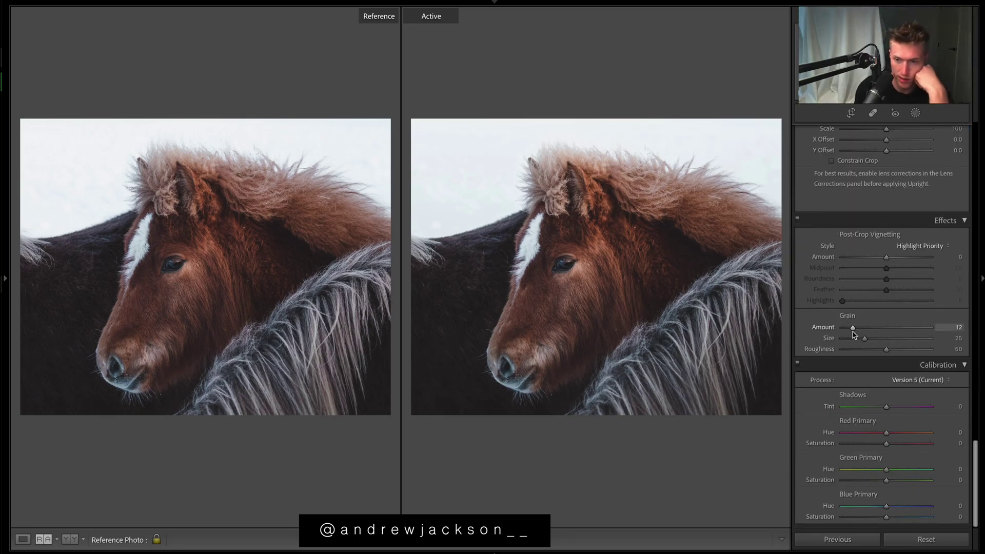
drag(853, 333, 852, 333)
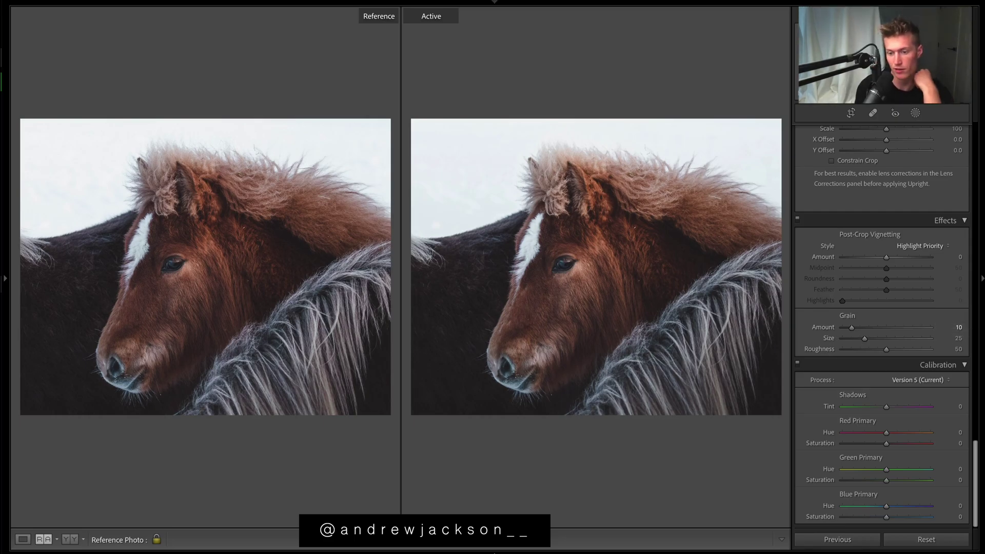
scroll(804, 421, up, 10)
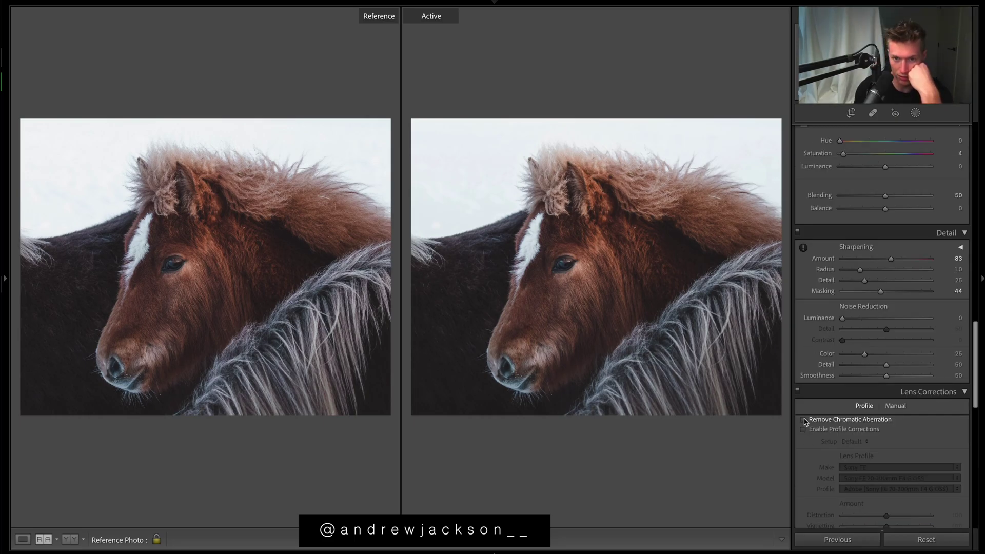
Enable Remove Chromatic Aberration and the Sony FE 70-200mm F4 G OSS profile, toggling to compare.
click(804, 430)
click(803, 430)
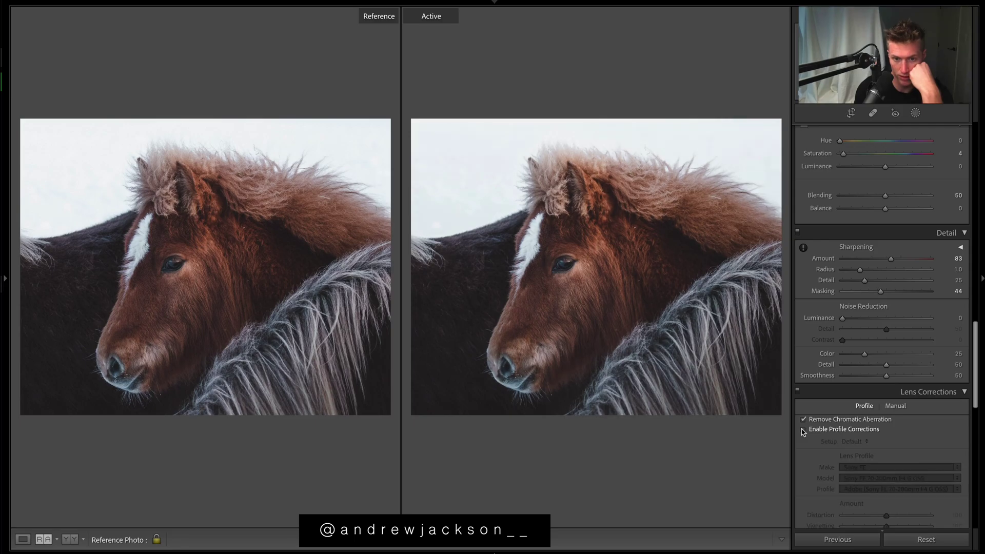
click(804, 430)
click(804, 430)
click(803, 430)
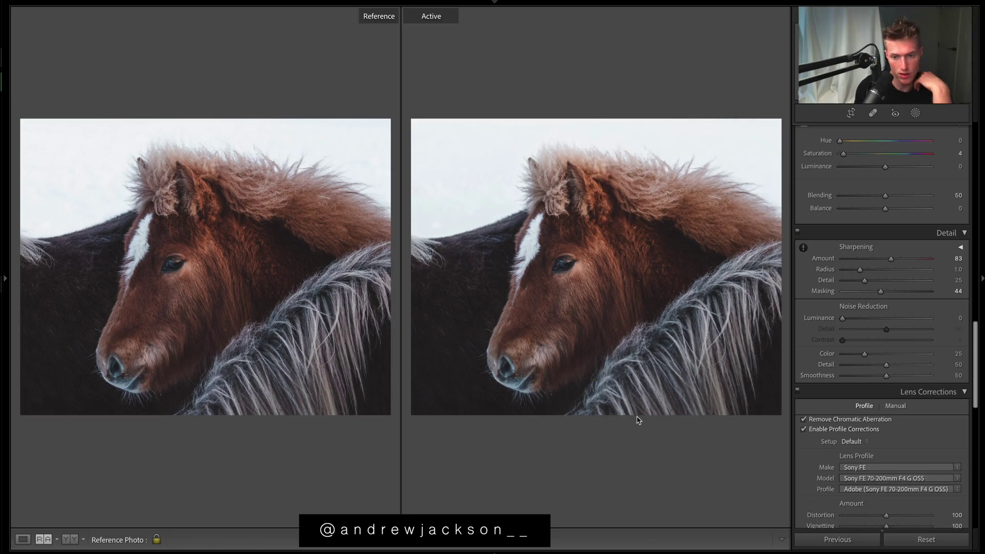
click(805, 430)
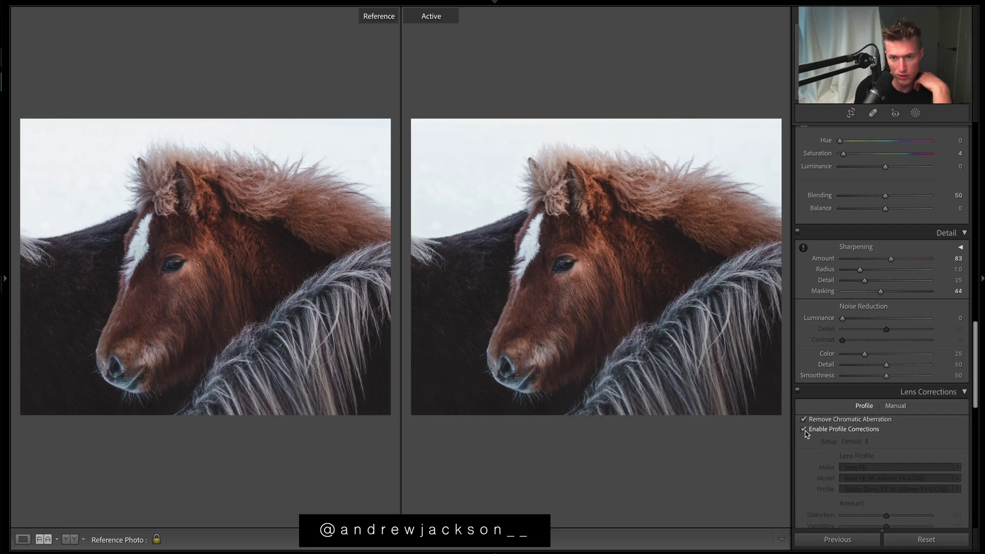
click(804, 431)
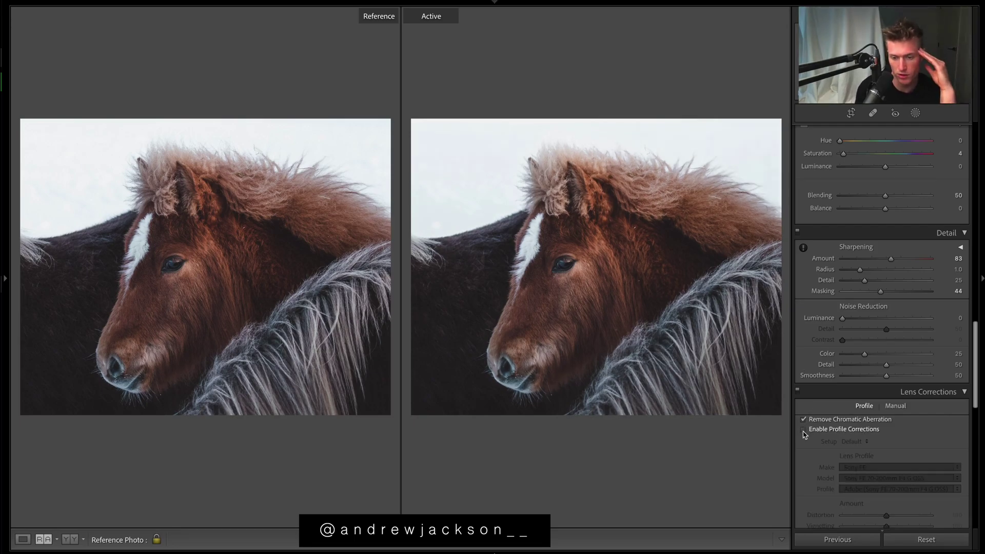
click(804, 431)
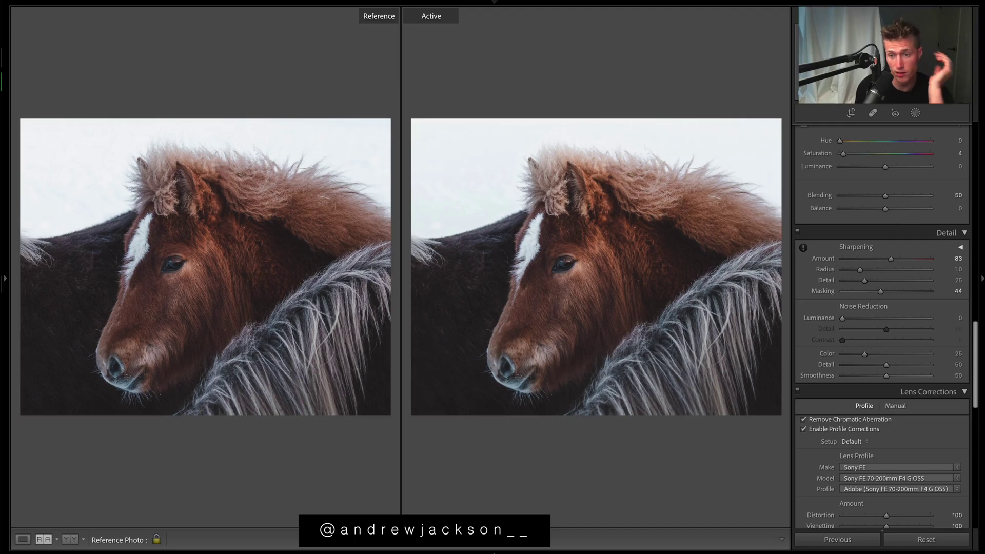
scroll(900, 280, up, 1)
scroll(900, 280, up, 10)
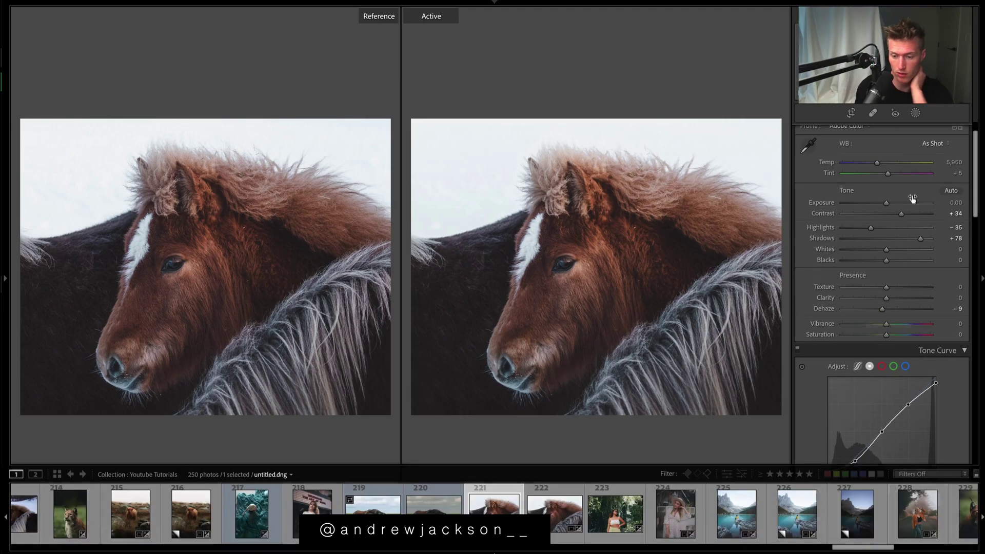
click(926, 539)
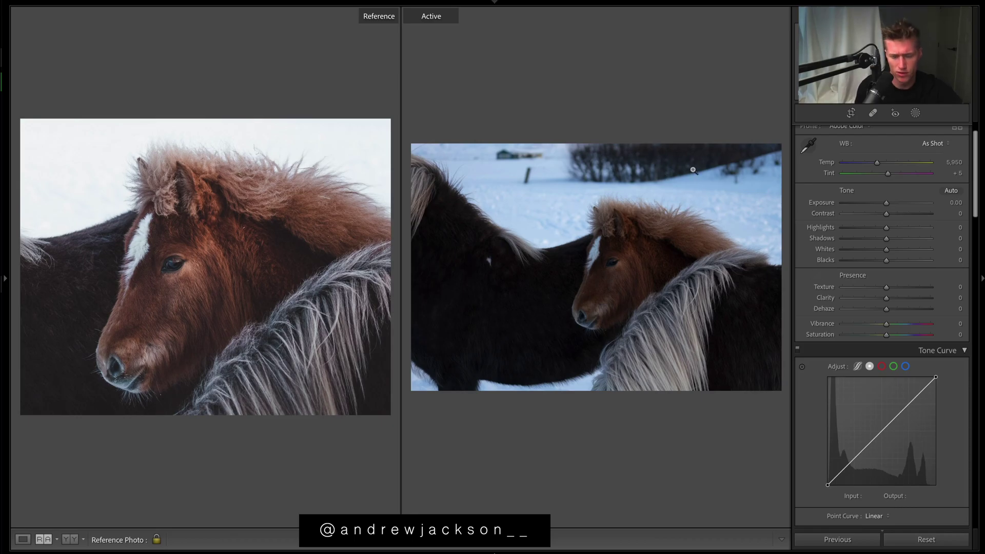
key(ctrl+z)
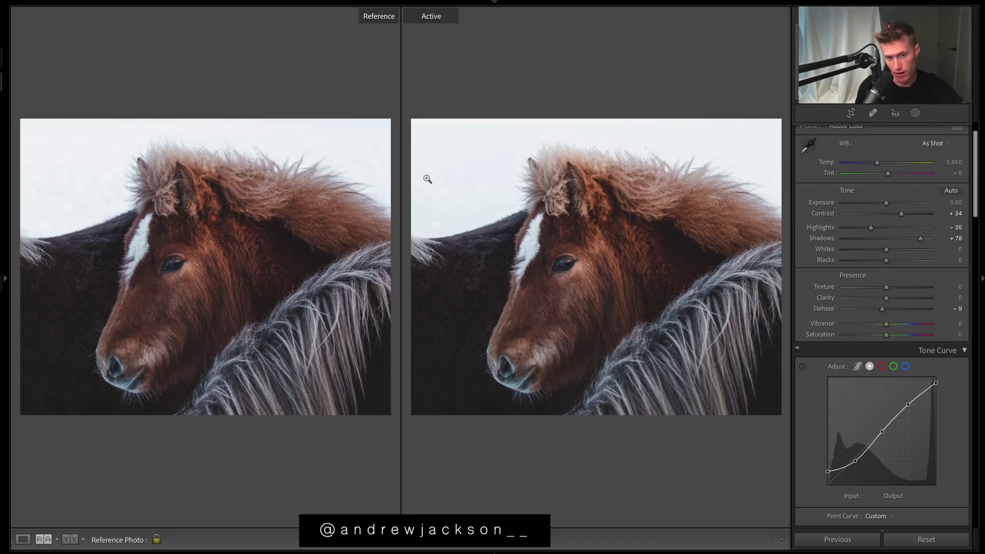
Delete Mask 3, then all masks, to judge their effect, restoring them each time.
click(916, 113)
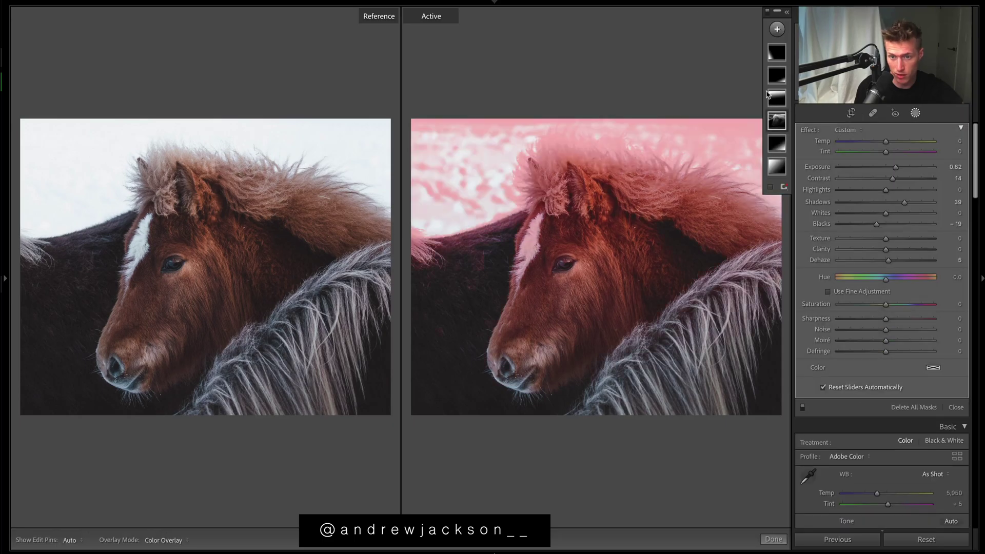
right_click(532, 274)
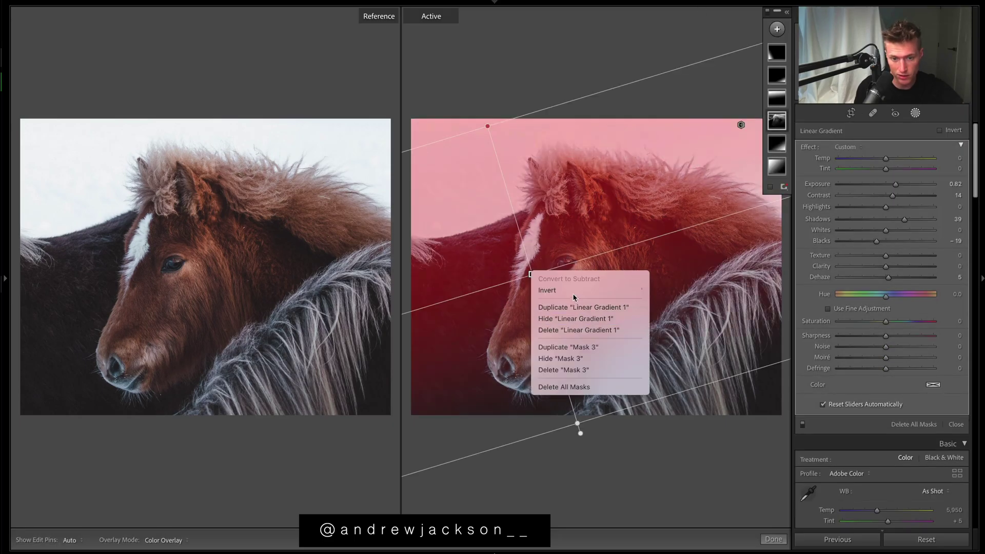
click(575, 370)
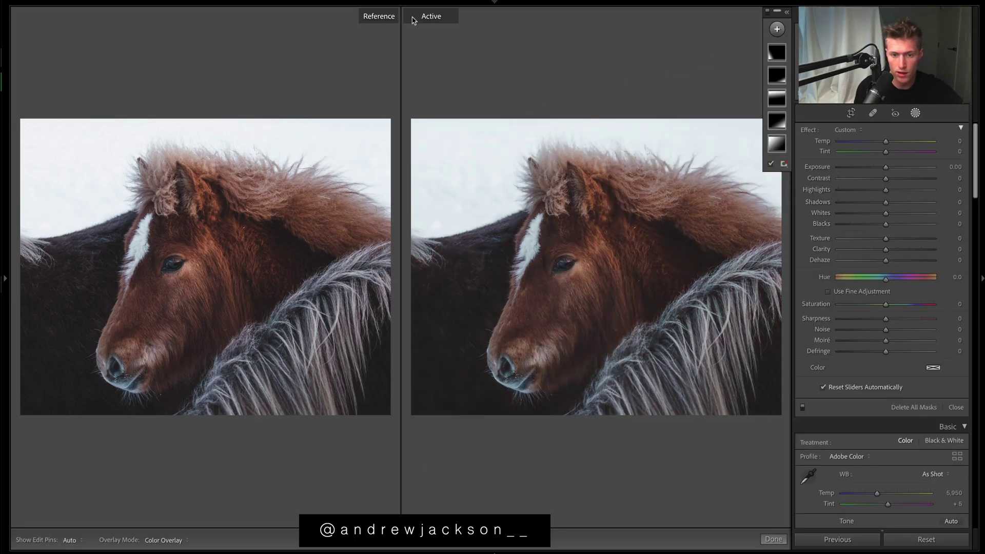
key(ctrl+z)
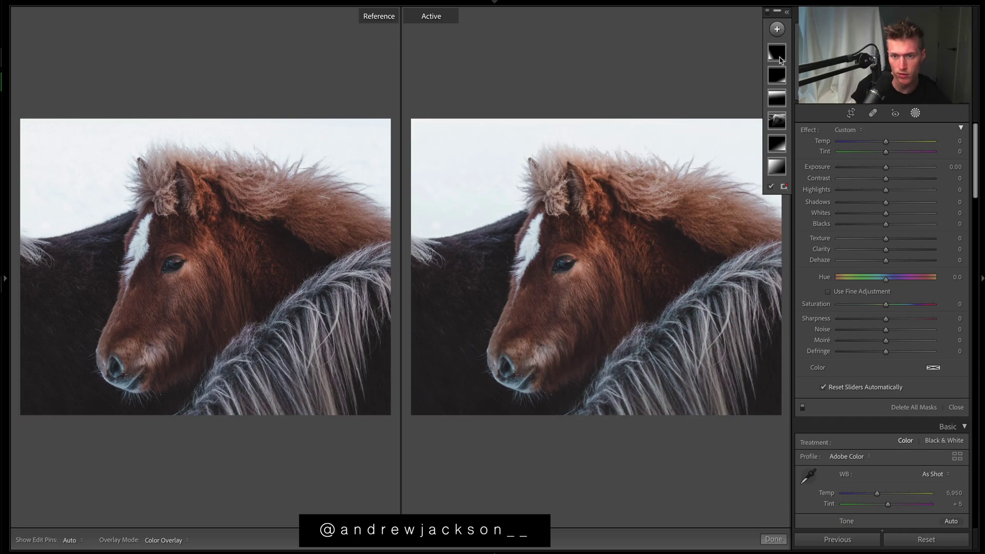
right_click(779, 60)
click(824, 128)
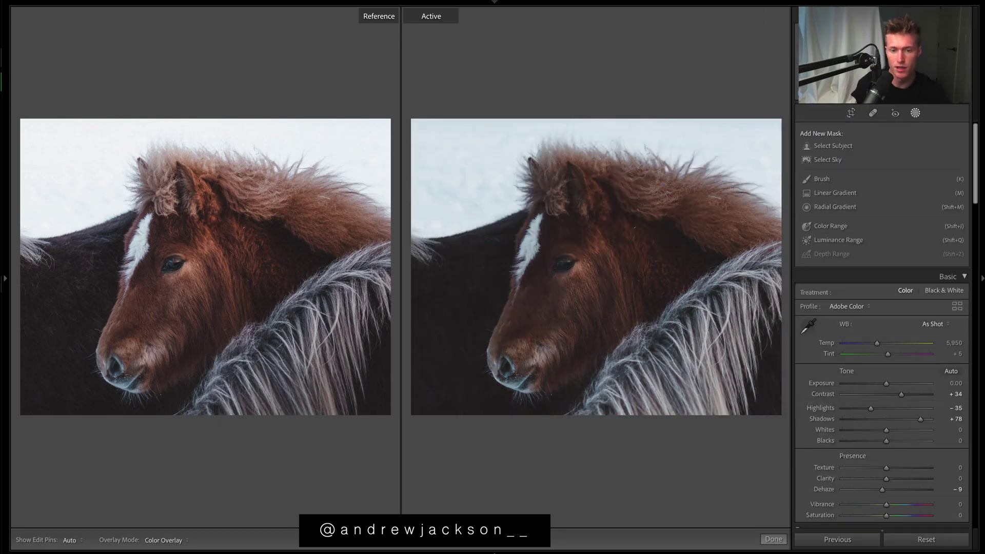
key(ctrl+z)
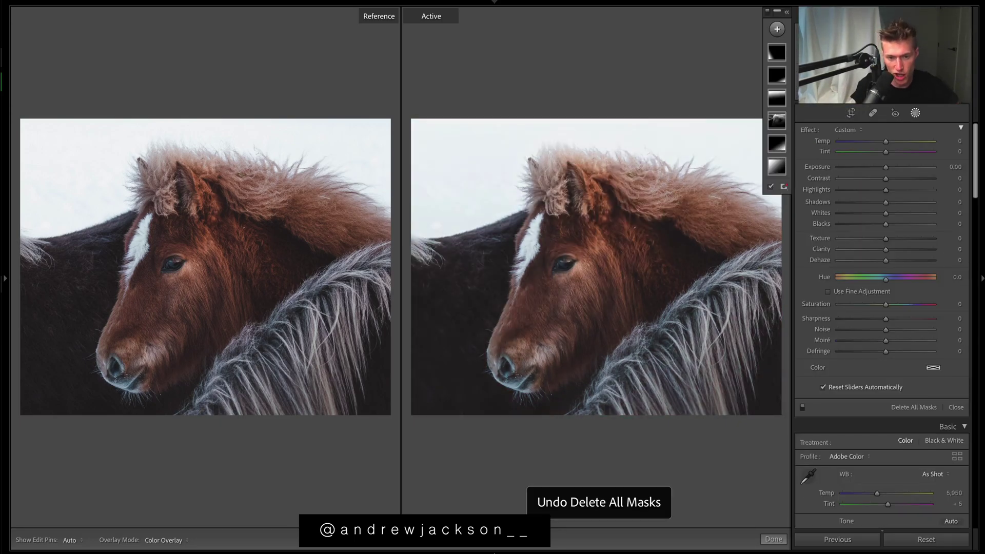
click(790, 12)
Show the edited photo alone, comparing against the reset original and restoring all edits.
key(ctrl+z)
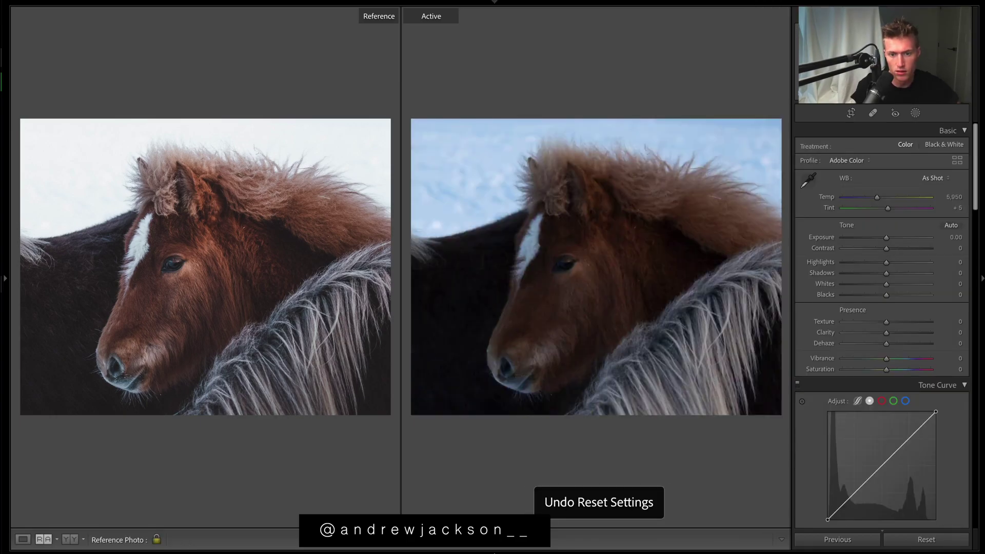
key(d)
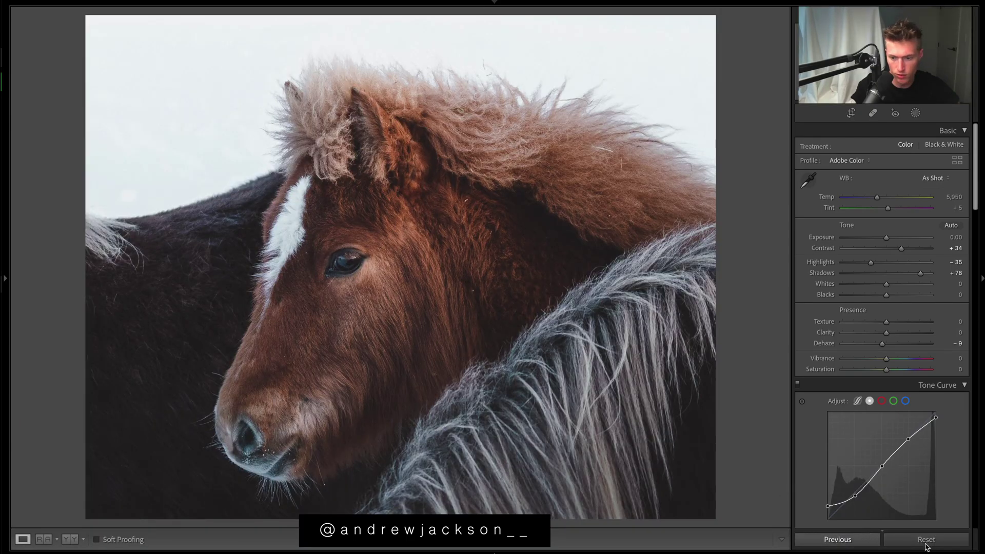
click(926, 539)
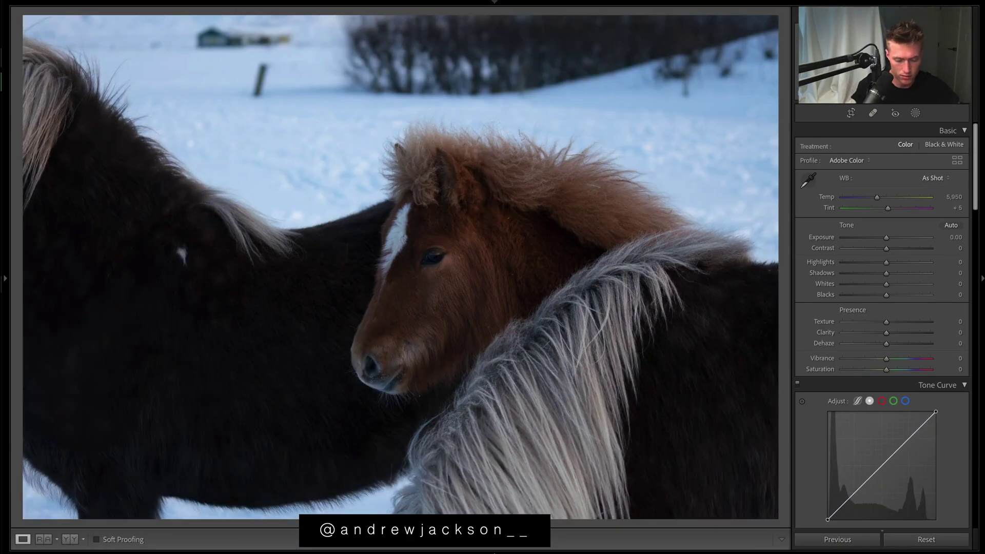
key(ctrl+z)
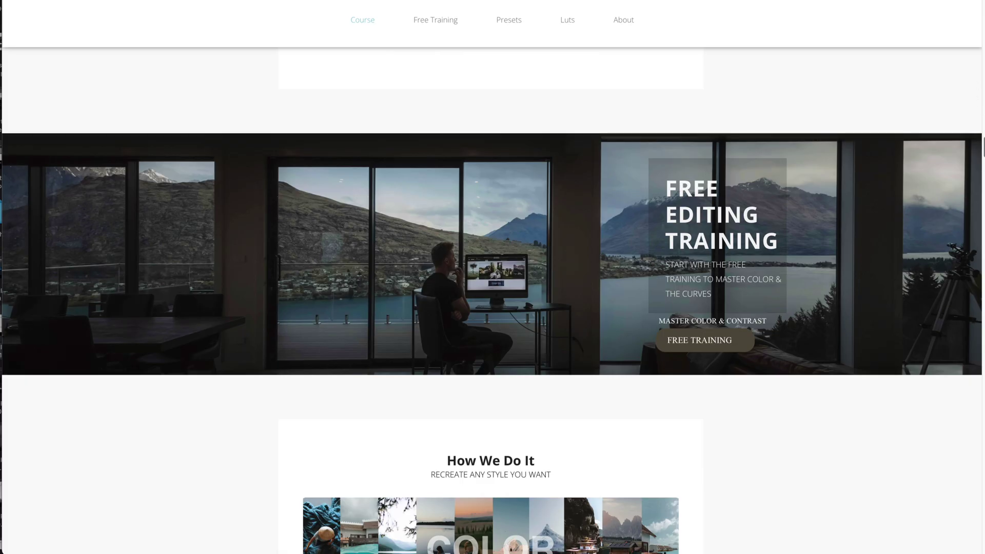
Scroll past the Free Editing Training banner to the student testimonials section.
scroll(492, 308, down, 8)
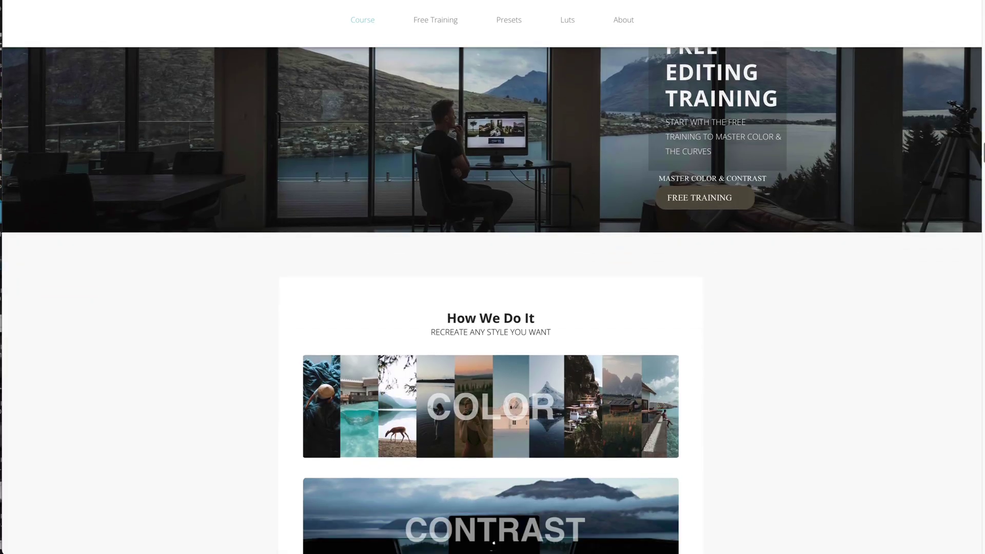
scroll(491, 308, down, 15)
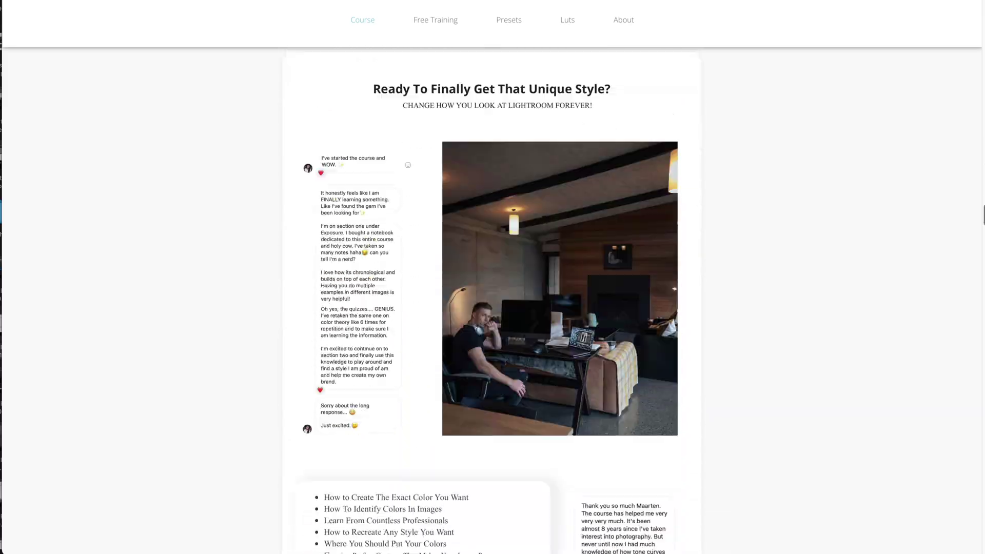